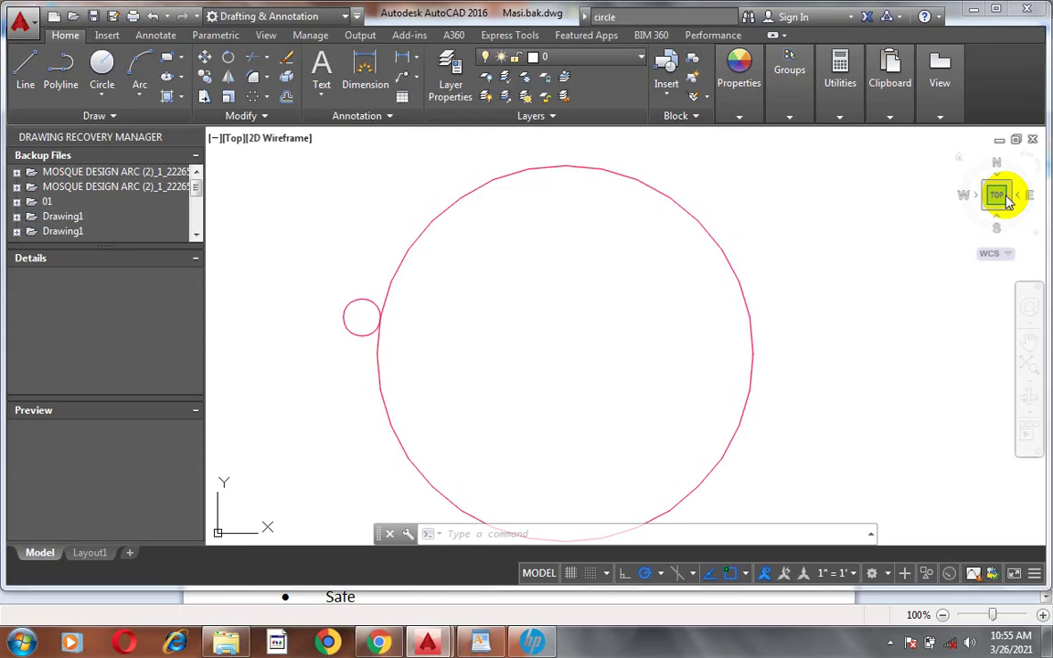
# Step: Return to the circle drawing and start a Polar Array from the Array dropdown
pyautogui.click(480, 643)
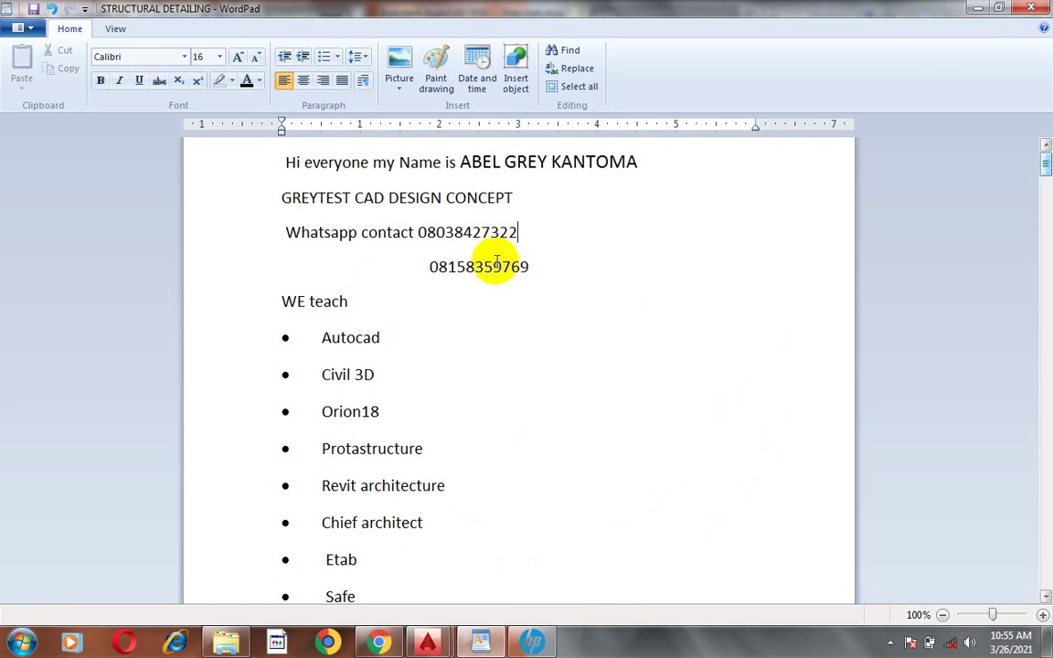
pyautogui.moveTo(427, 643)
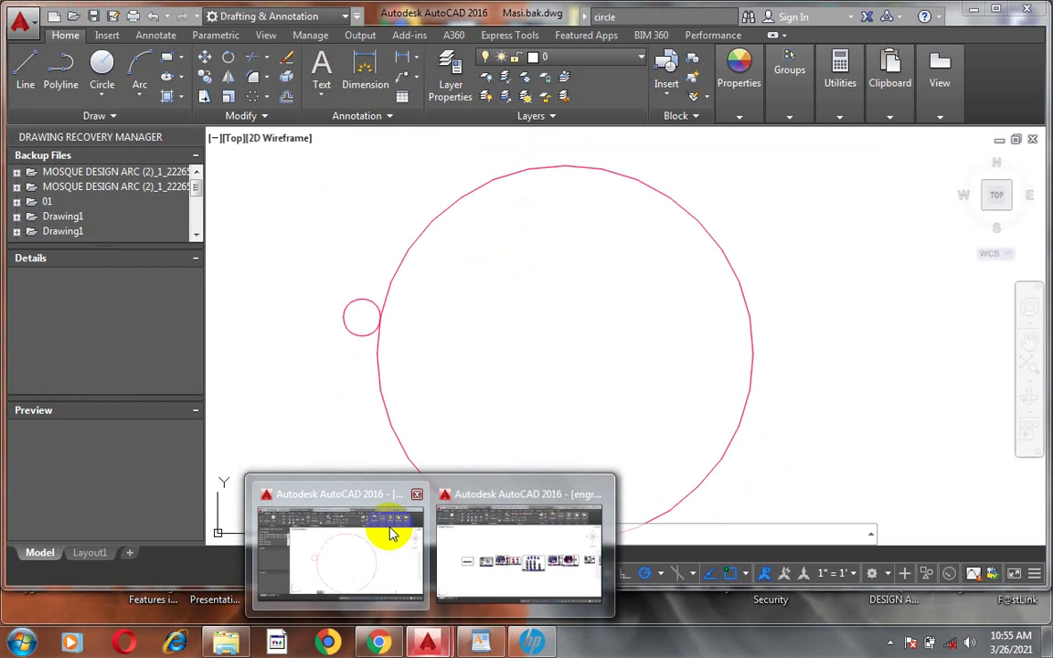
pyautogui.click(395, 535)
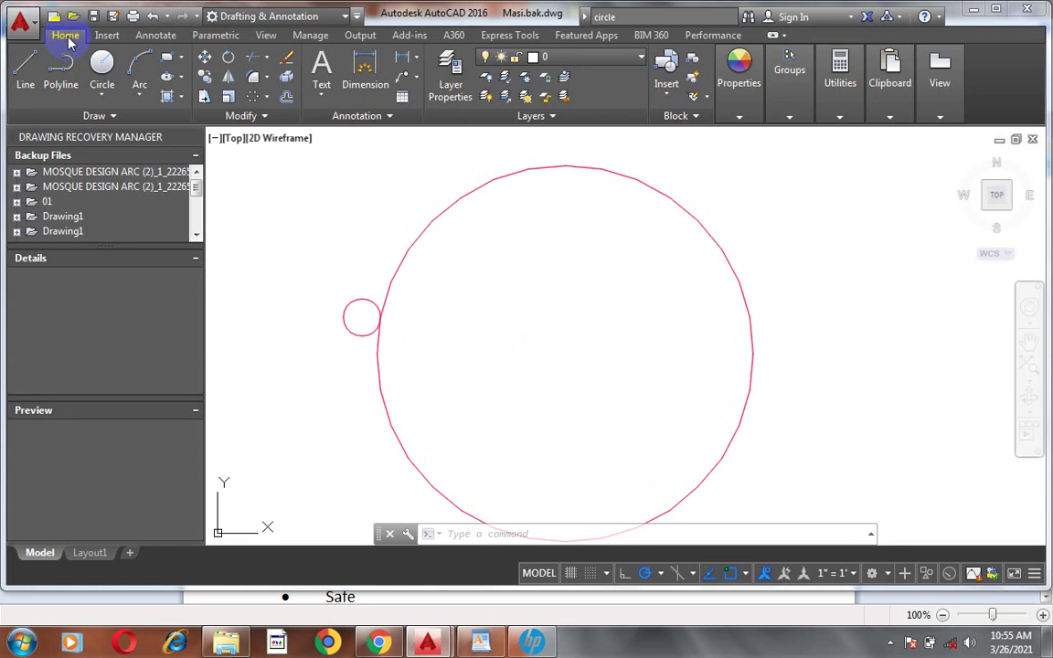
pyautogui.click(253, 104)
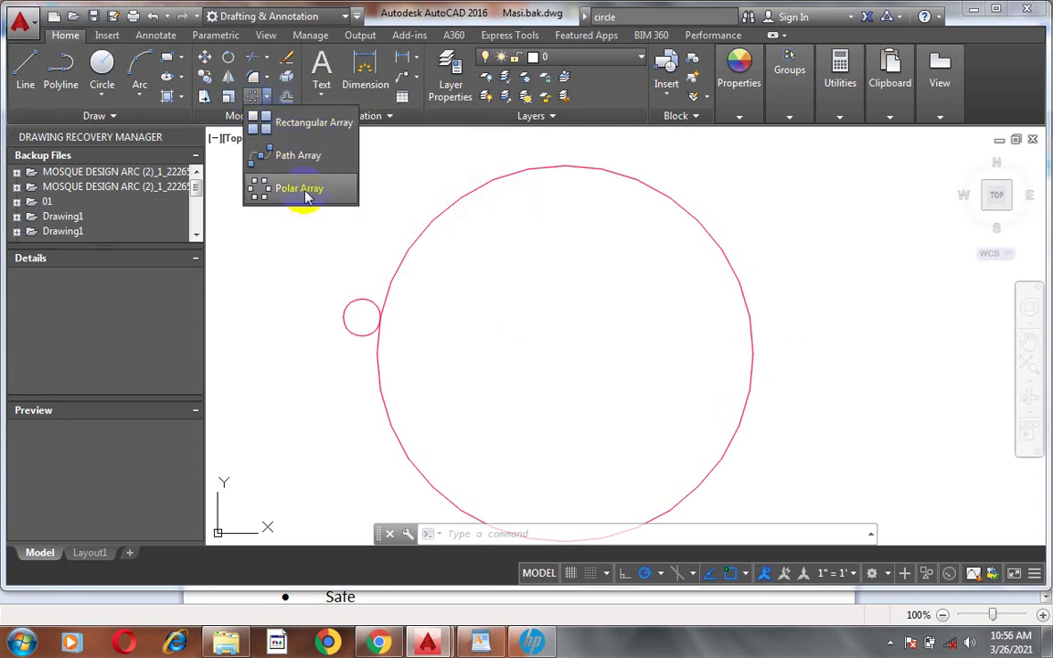
pyautogui.click(266, 97)
pyautogui.click(266, 100)
pyautogui.click(279, 188)
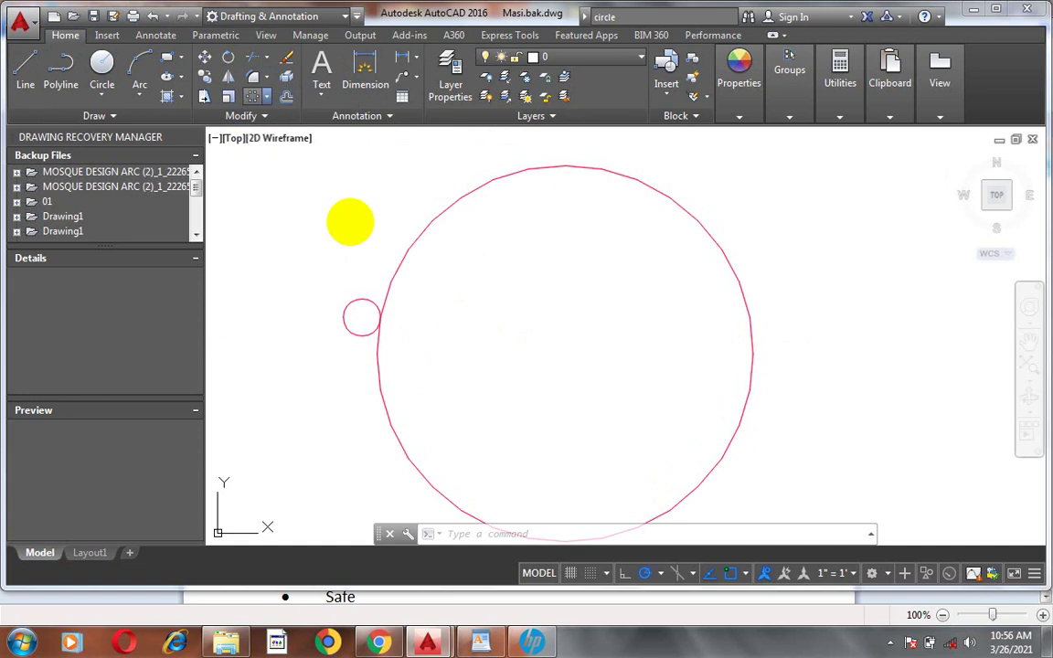
# Step: Array the small circle around the big red circle's centre, making six copies at 60° spacing
pyautogui.click(360, 299)
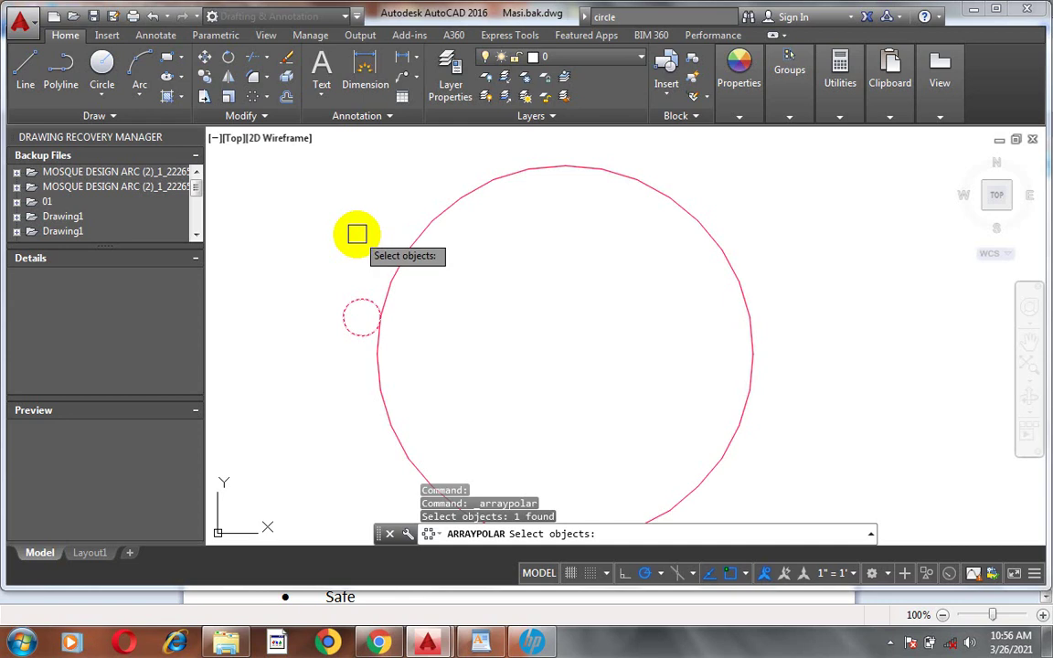
pyautogui.press('Return')
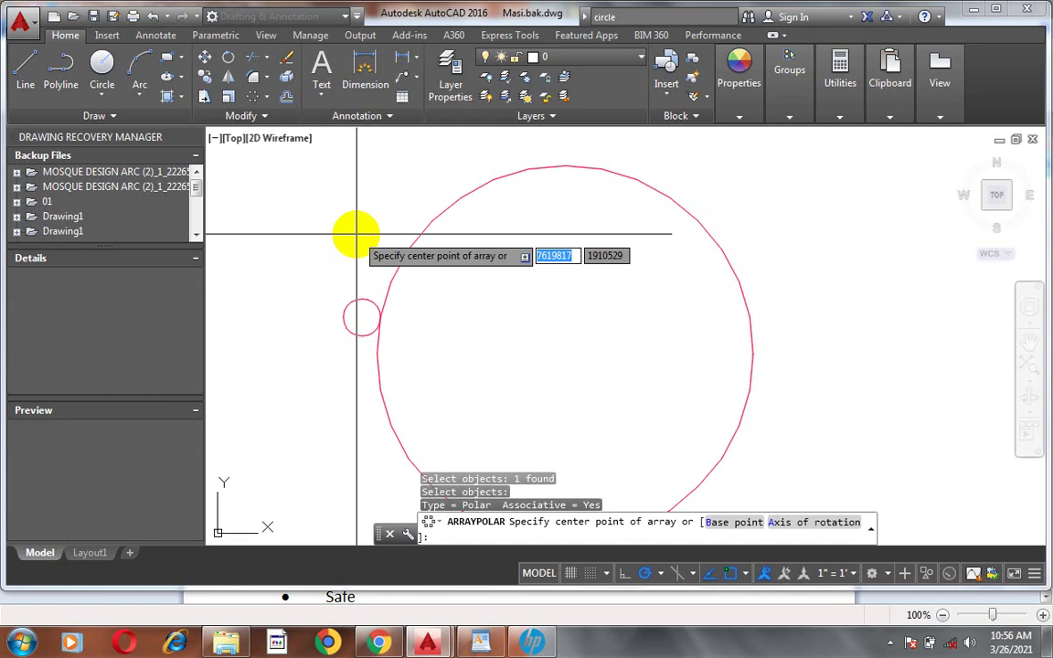
pyautogui.scroll(-1, 623, 300)
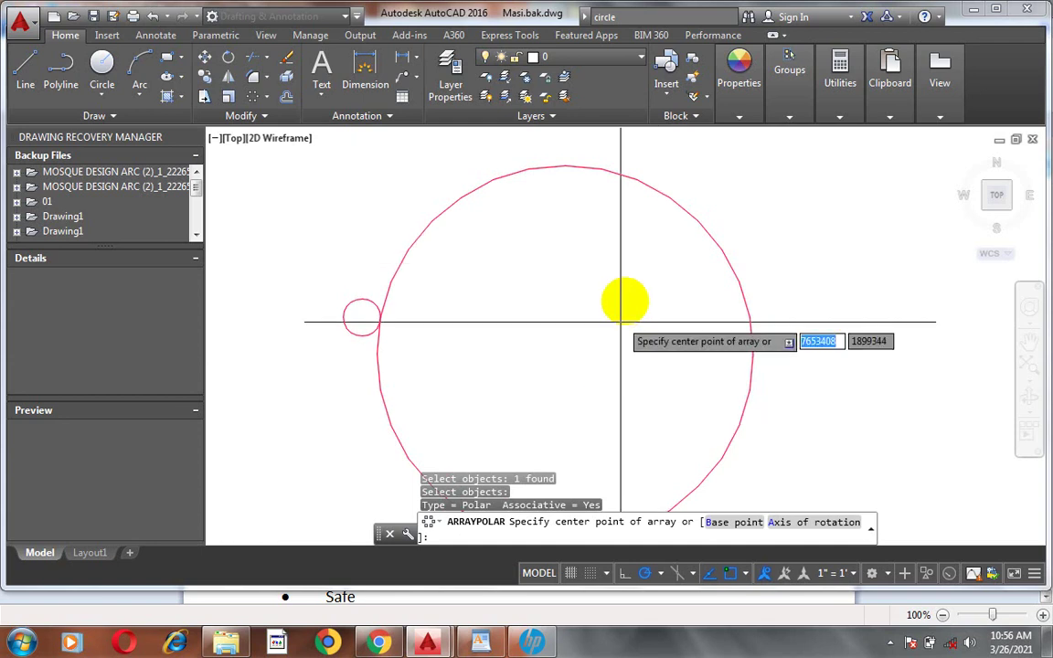
pyautogui.scroll(-3, 616, 329)
pyautogui.scroll(-1, 599, 323)
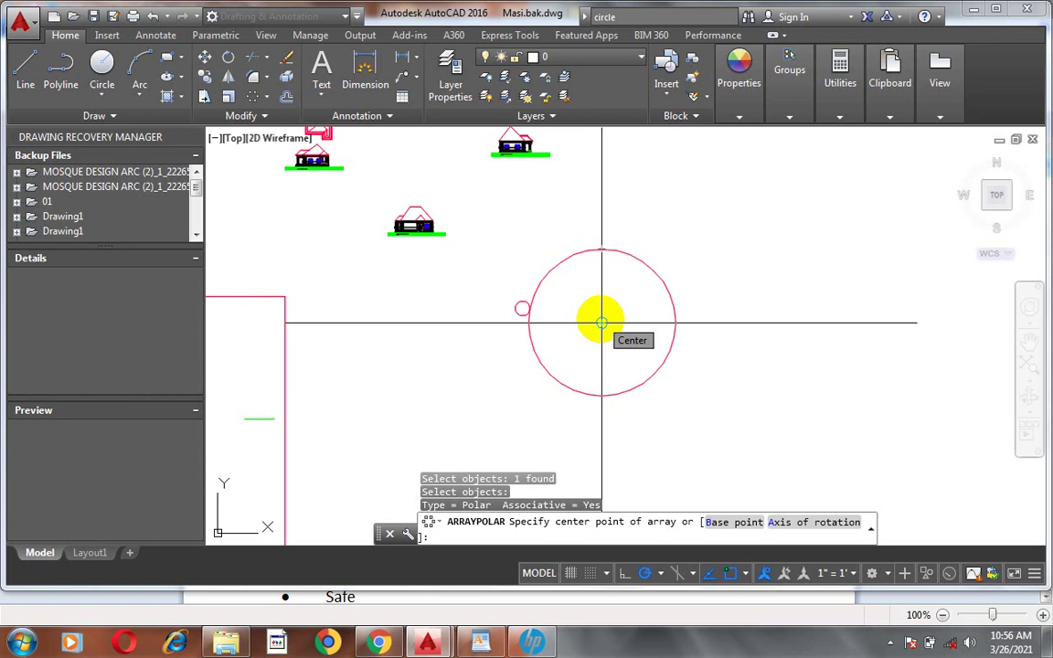
pyautogui.click(601, 323)
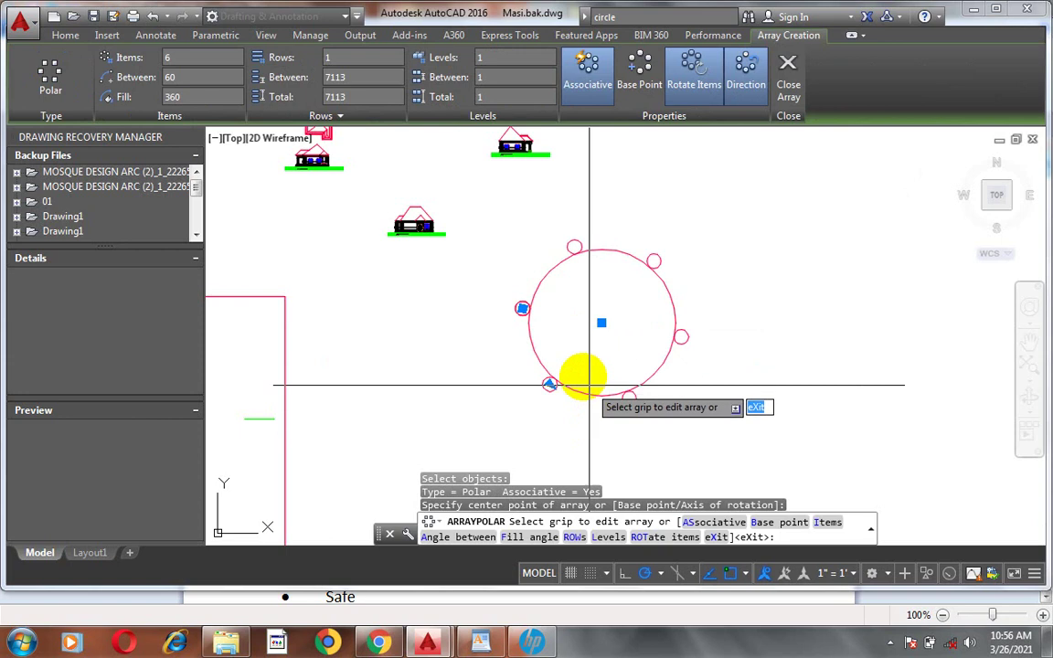
# Step: Change the array item count to 10, keep the fill angle, and finish the command
pyautogui.click(182, 57)
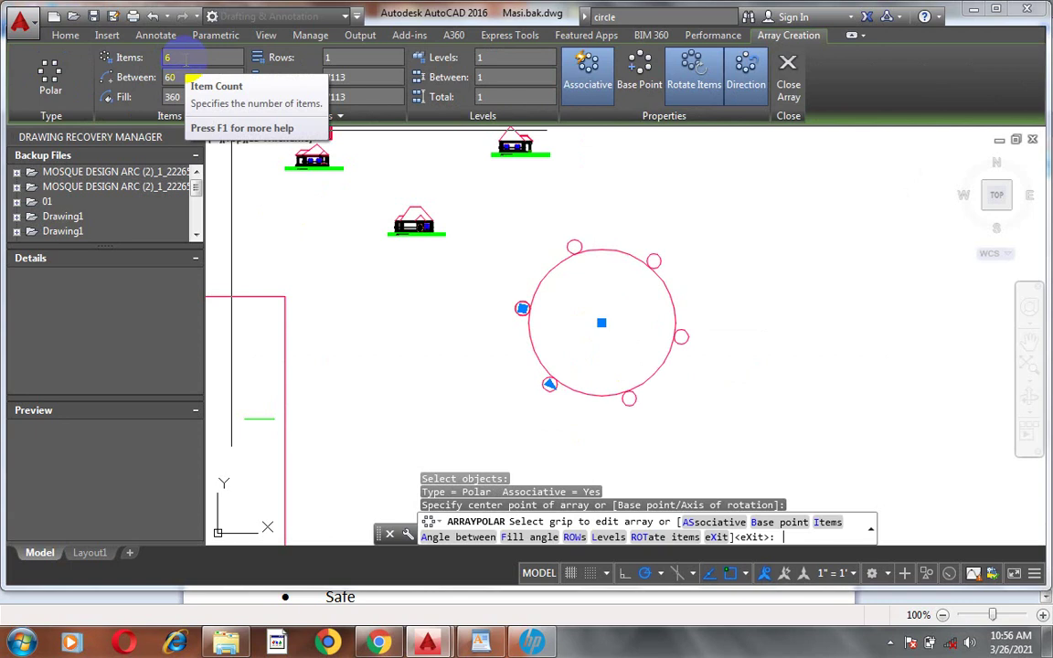
pyautogui.write('10')
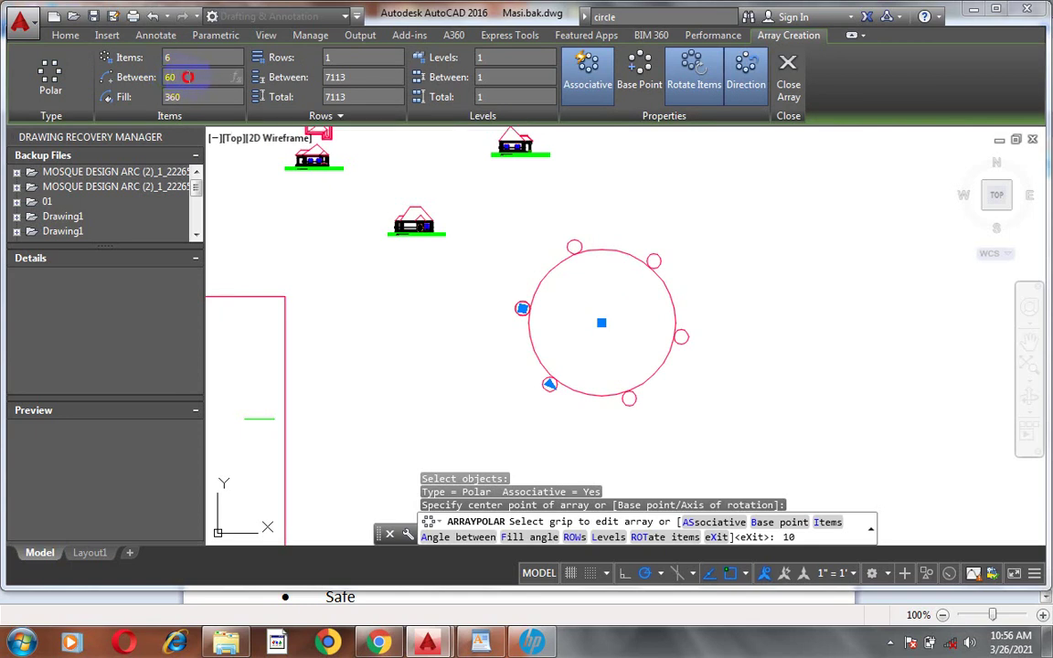
pyautogui.click(193, 79)
pyautogui.click(133, 58)
pyautogui.write('10')
pyautogui.press('Return')
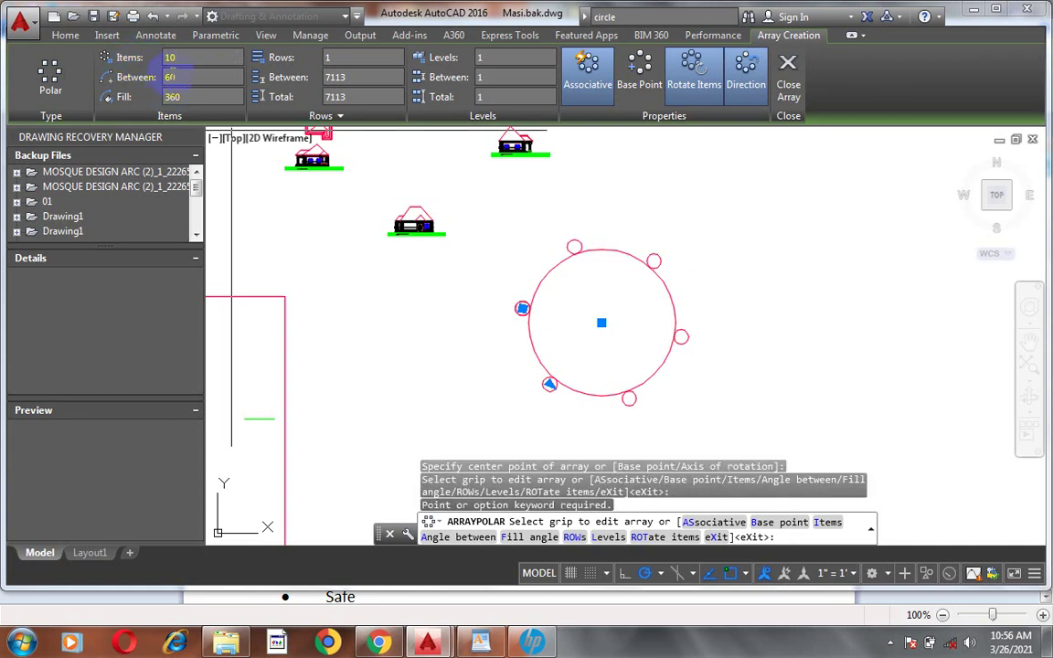
pyautogui.press('Tab')
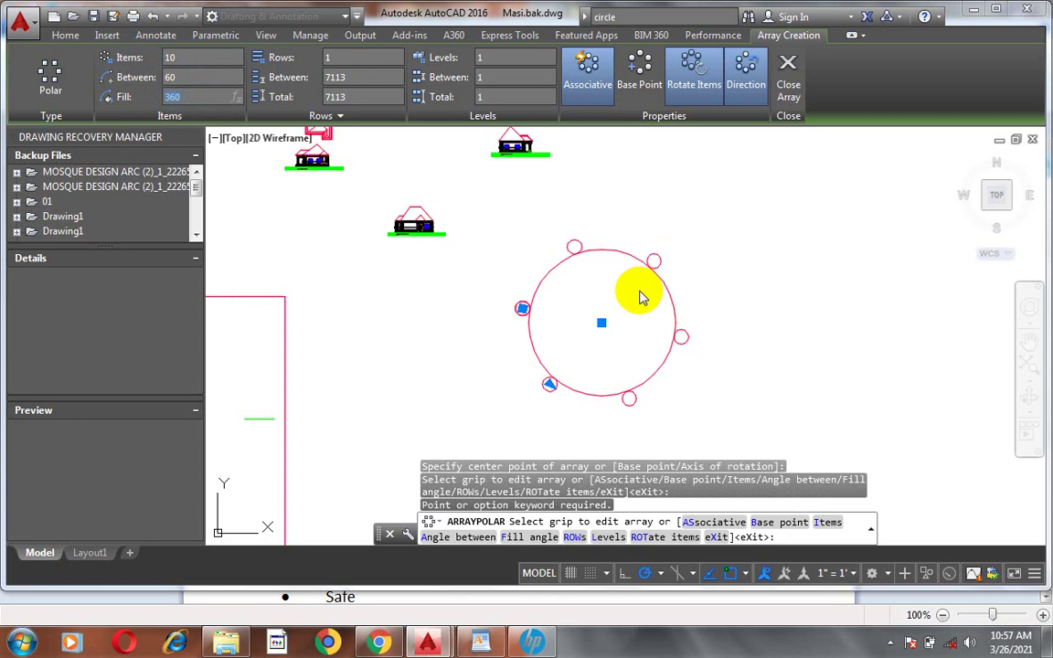
pyautogui.press('Return')
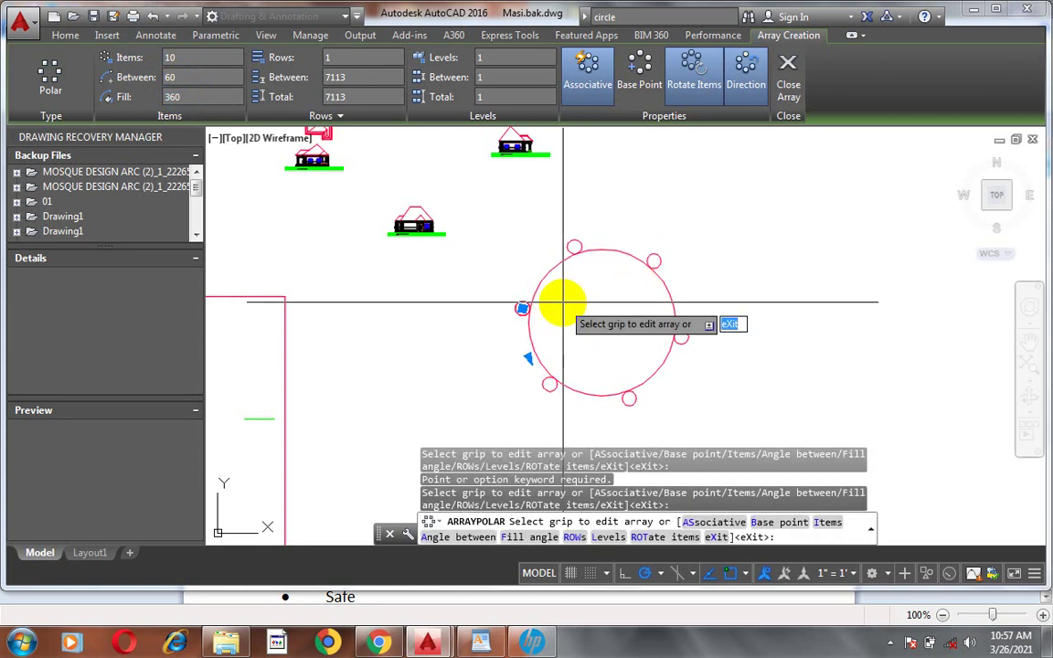
pyautogui.rightClick(562, 301)
pyautogui.click(600, 297)
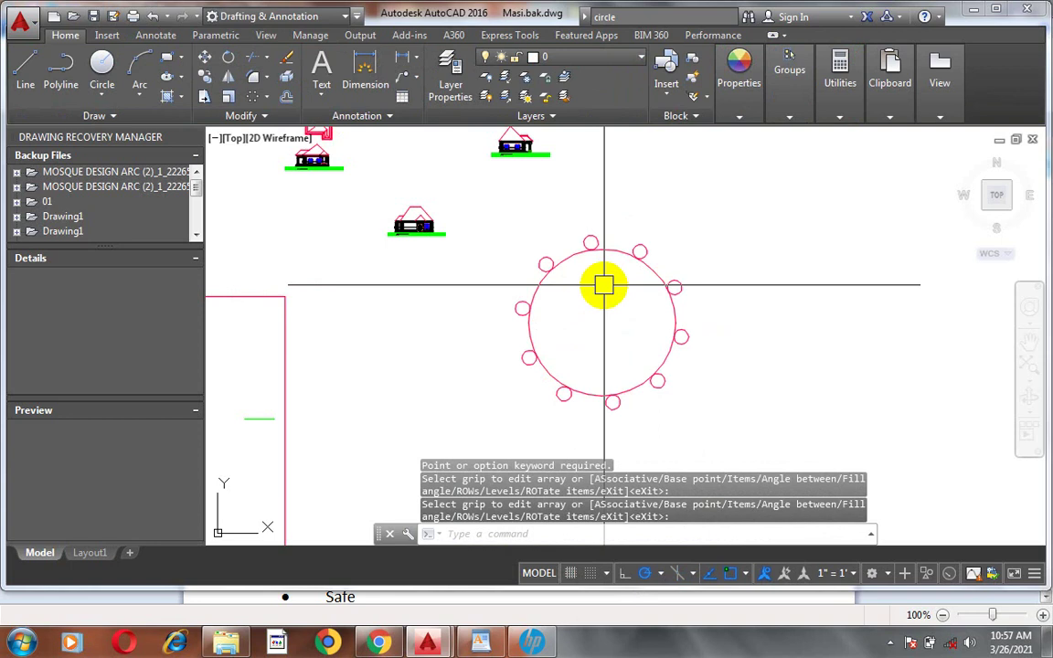
# Step: Edit the polar array to 4 rows at 7113 spacing, forming ten radiating spokes
pyautogui.click(590, 239)
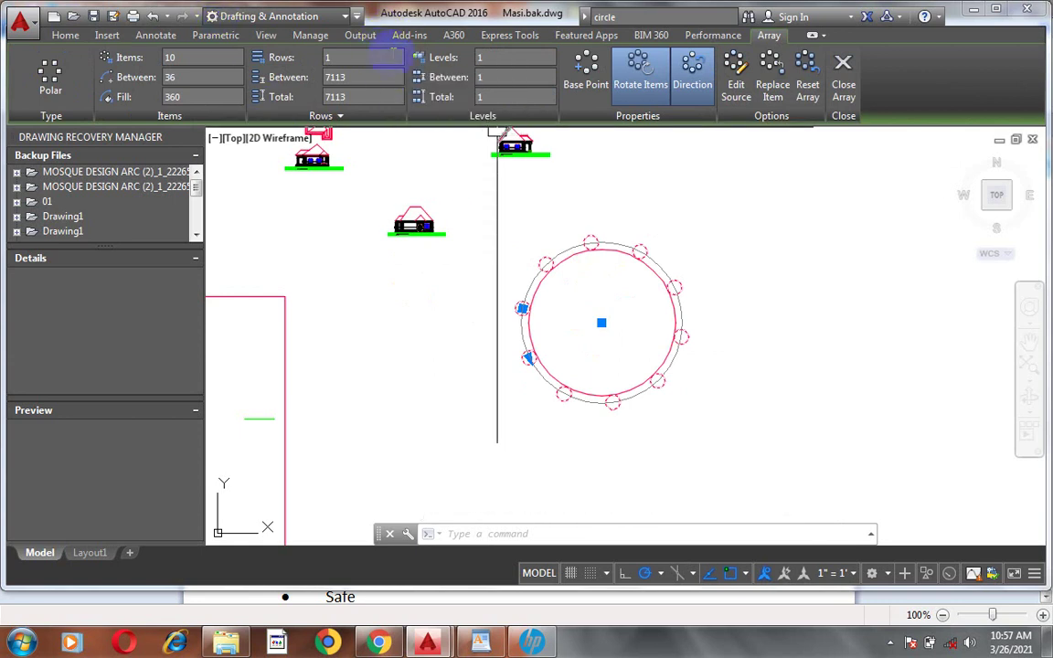
pyautogui.click(379, 57)
pyautogui.write('4')
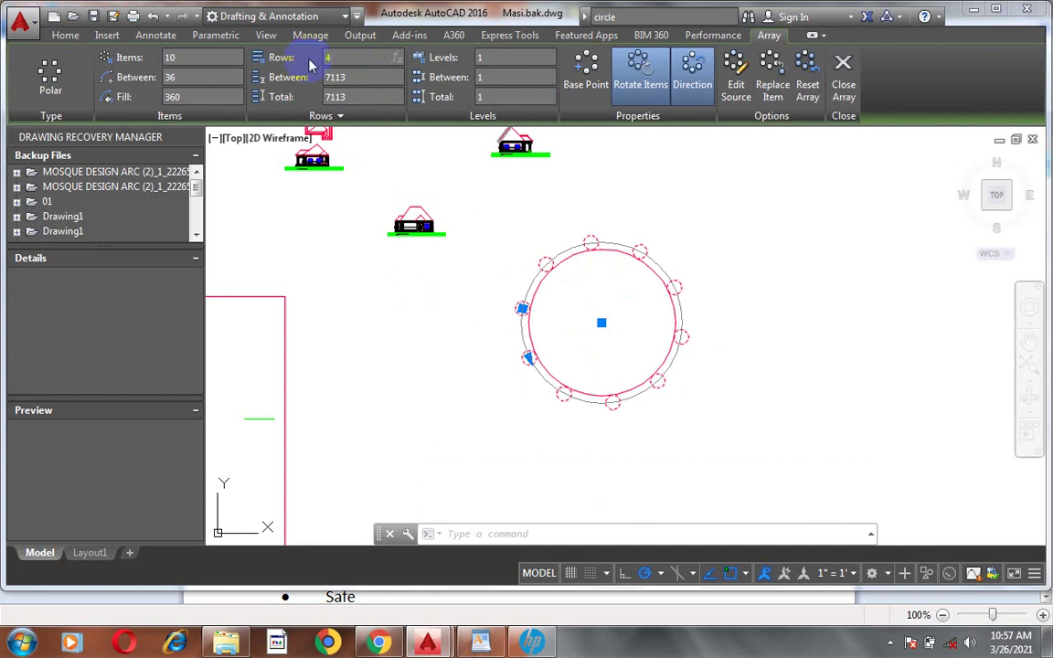
pyautogui.click(535, 230)
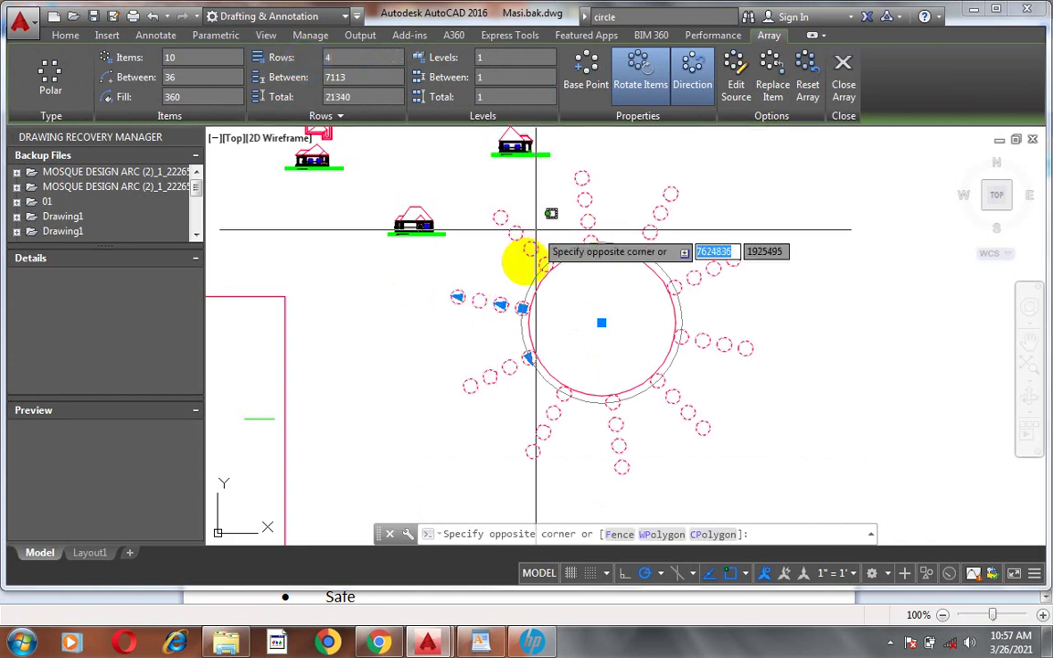
pyautogui.scroll(2, 548, 219)
pyautogui.click(550, 190)
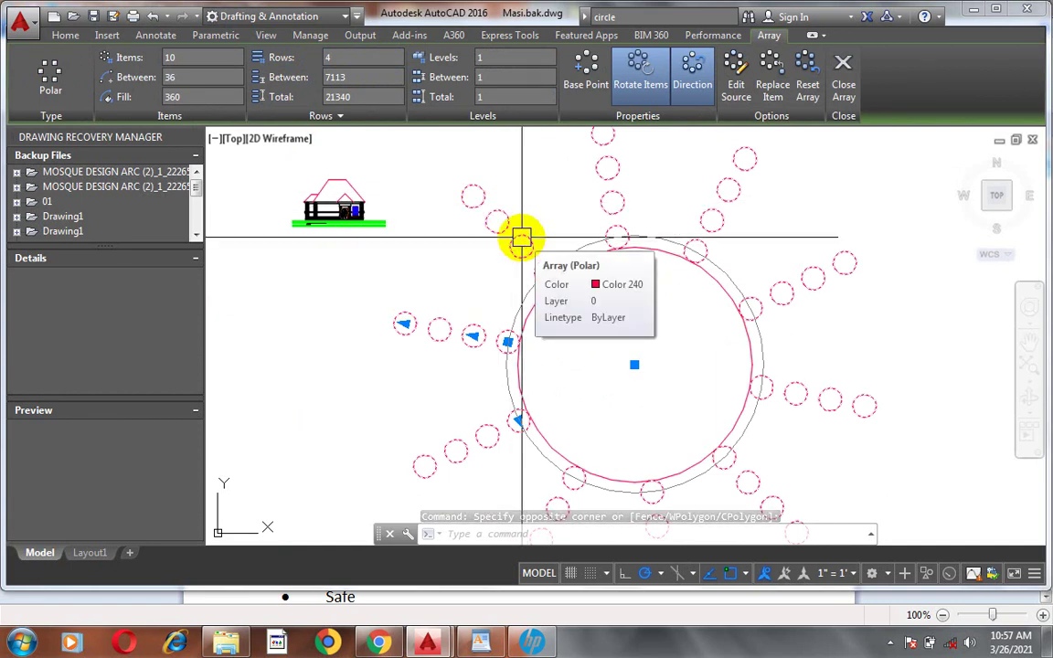
pyautogui.scroll(2, 521, 239)
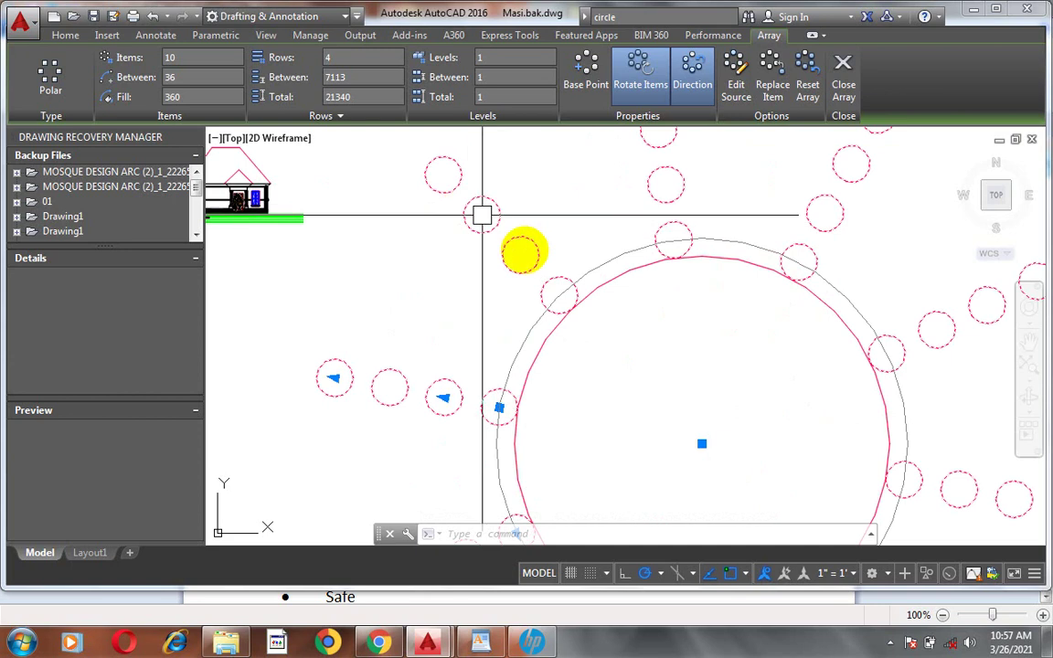
# Step: Set row spacing to 10000 and rows back to 1, keeping 36° between items
pyautogui.click(311, 77)
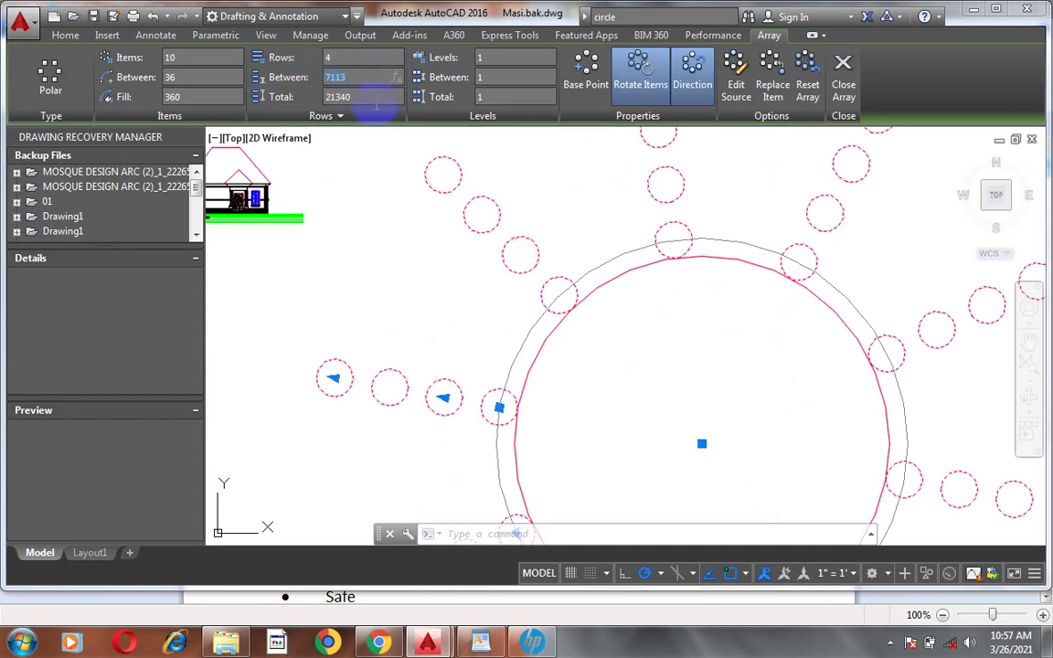
pyautogui.write('10000')
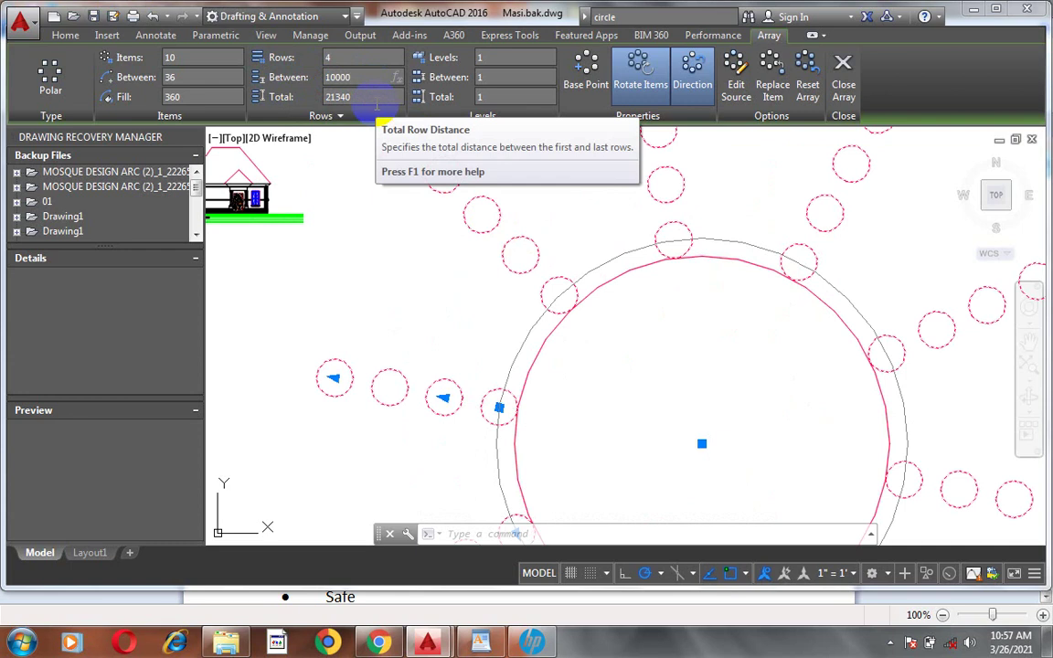
pyautogui.click(395, 224)
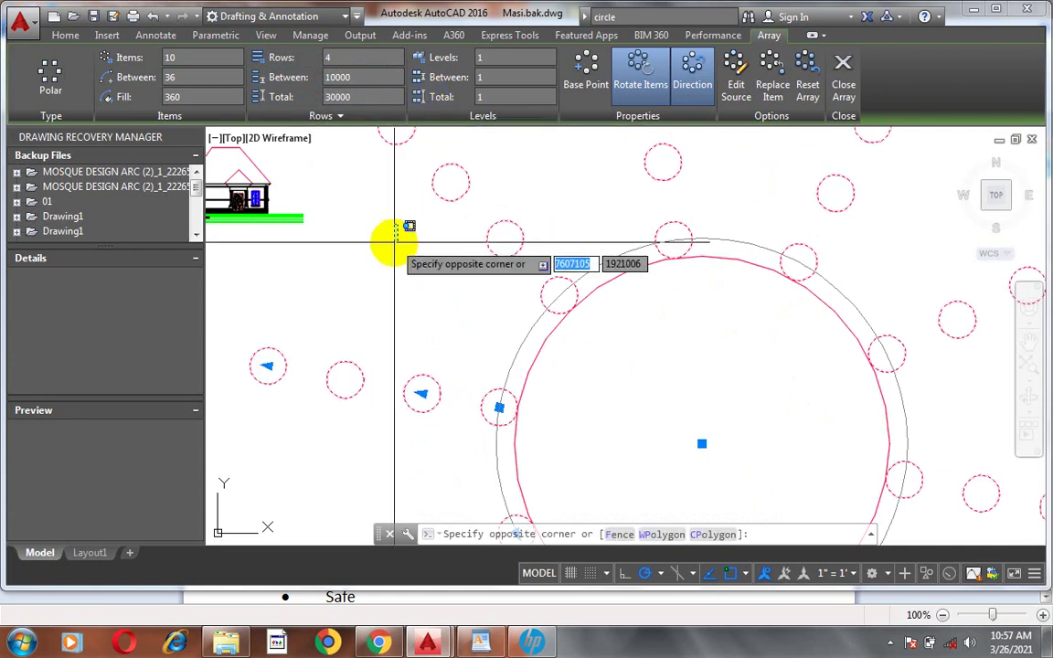
pyautogui.click(391, 259)
pyautogui.scroll(-3, 421, 330)
pyautogui.scroll(2, 416, 323)
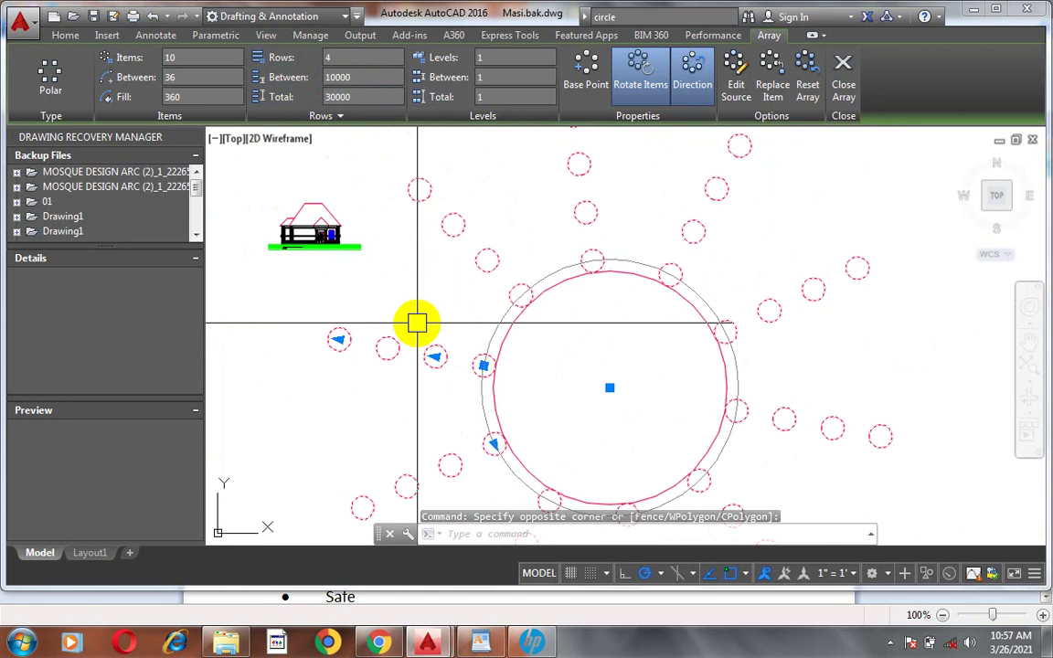
pyautogui.scroll(-3, 461, 311)
pyautogui.scroll(3, 462, 352)
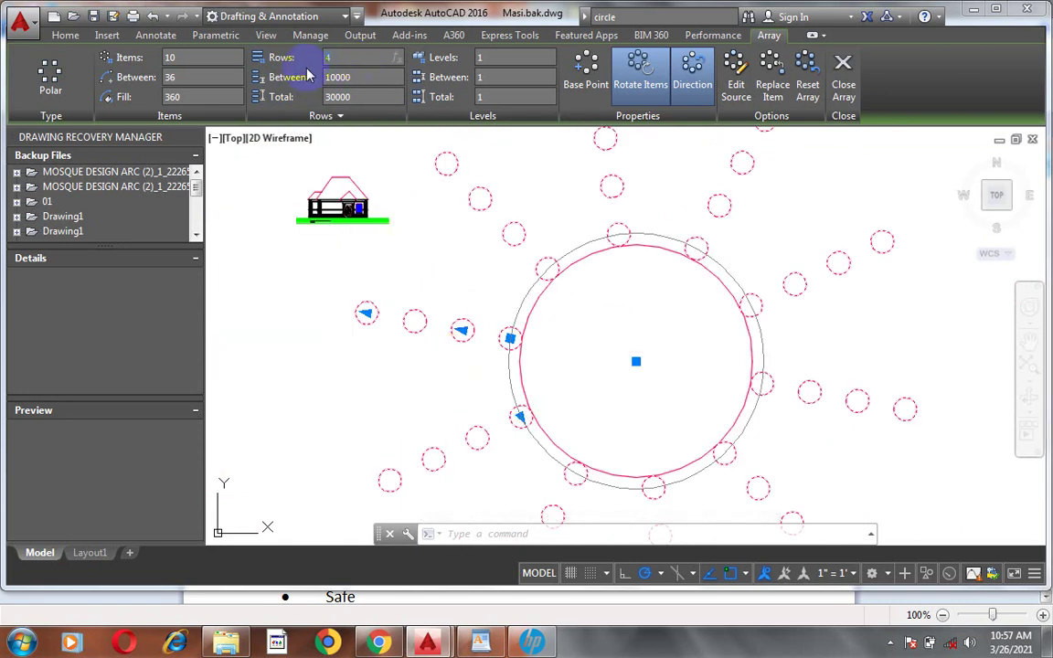
pyautogui.write('1')
pyautogui.press('Tab')
pyautogui.click(466, 243)
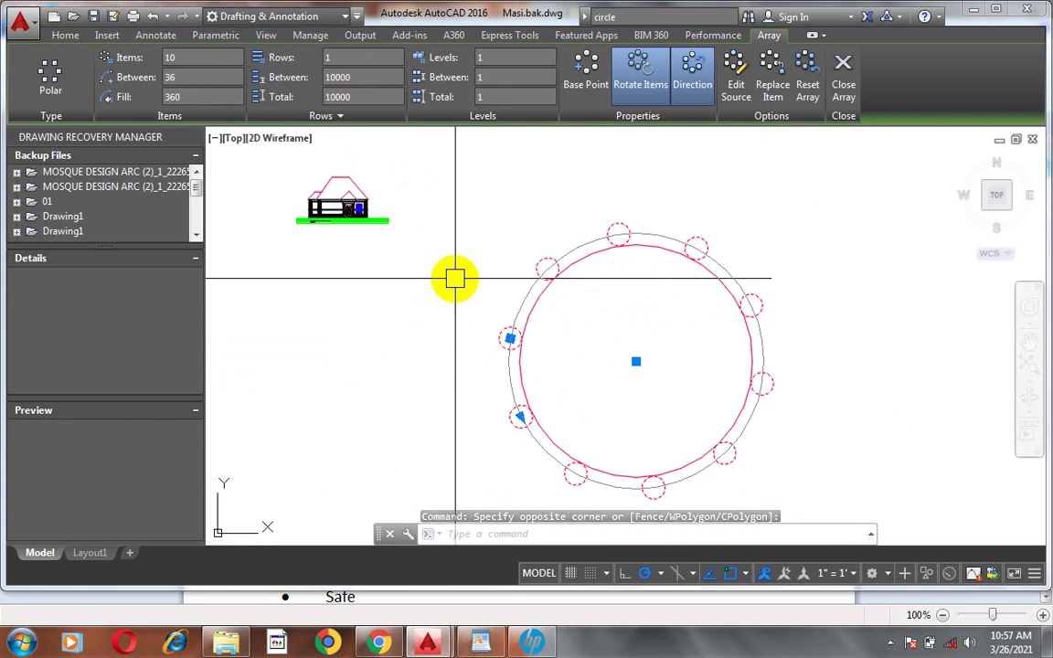
# Step: Set the array fill angle to 90°, spacing the ten circles 10° apart
pyautogui.click(206, 97)
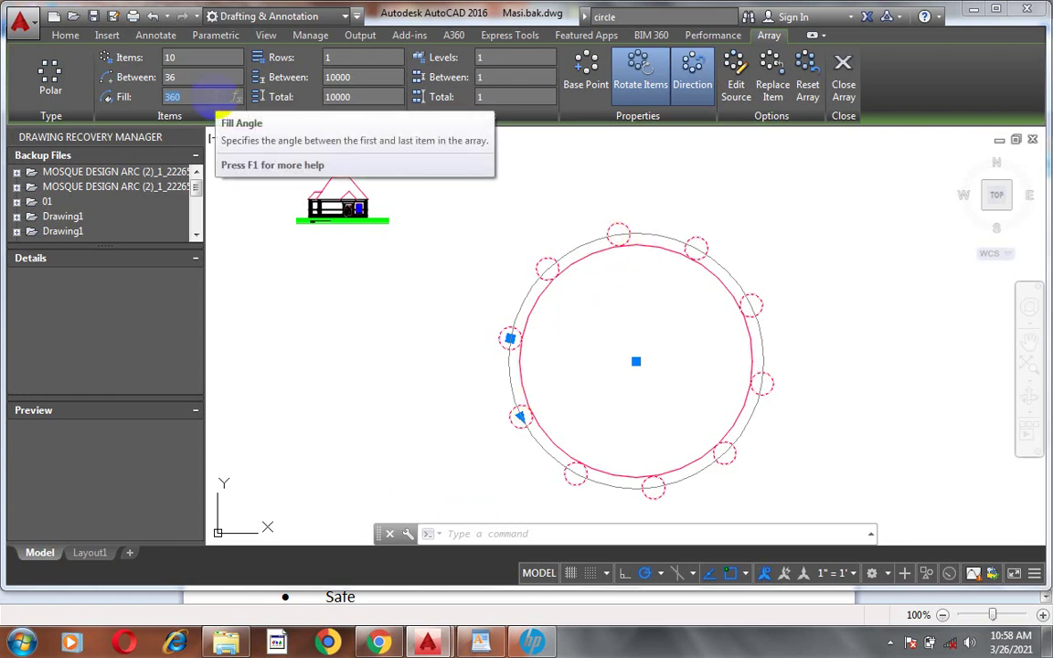
pyautogui.write('18')
pyautogui.write('0')
pyautogui.click(495, 226)
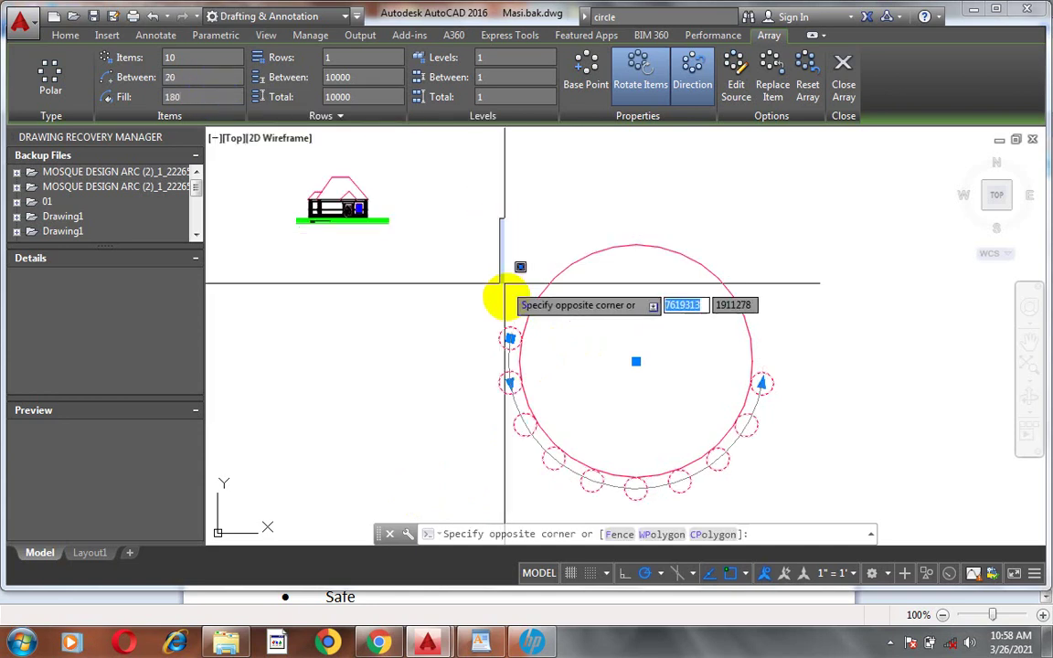
pyautogui.click(456, 307)
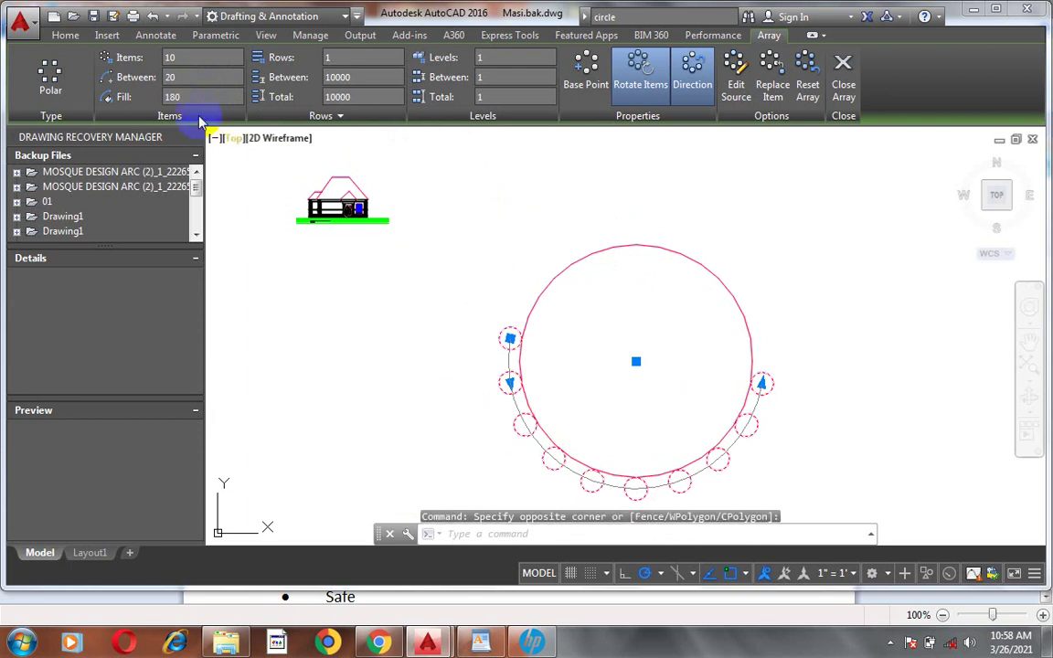
pyautogui.click(124, 98)
pyautogui.write('9')
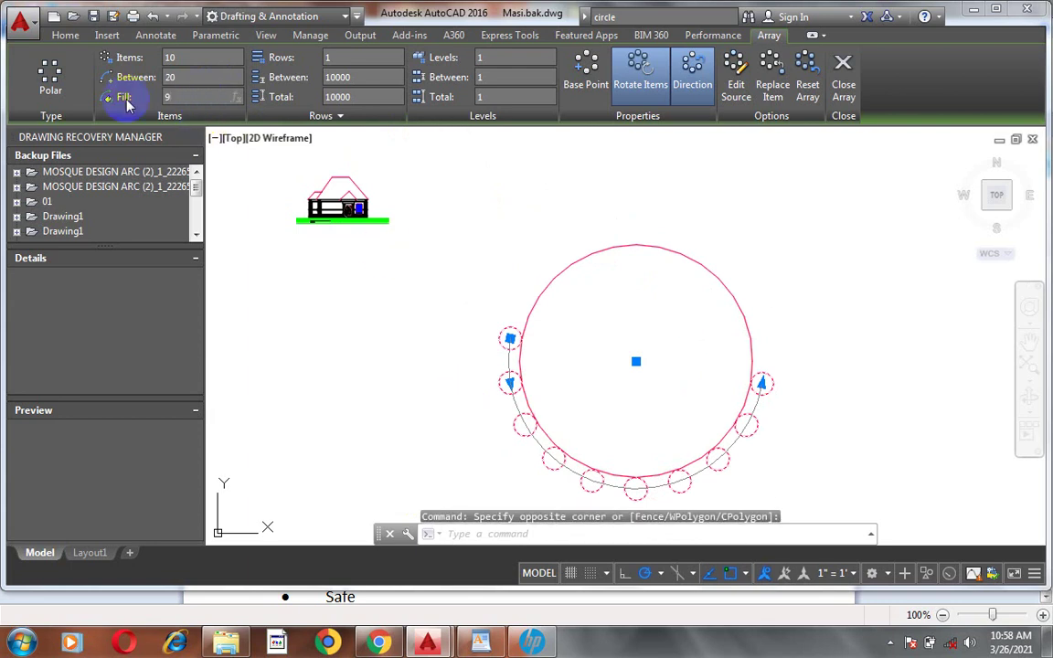
pyautogui.write('0')
pyautogui.click(521, 244)
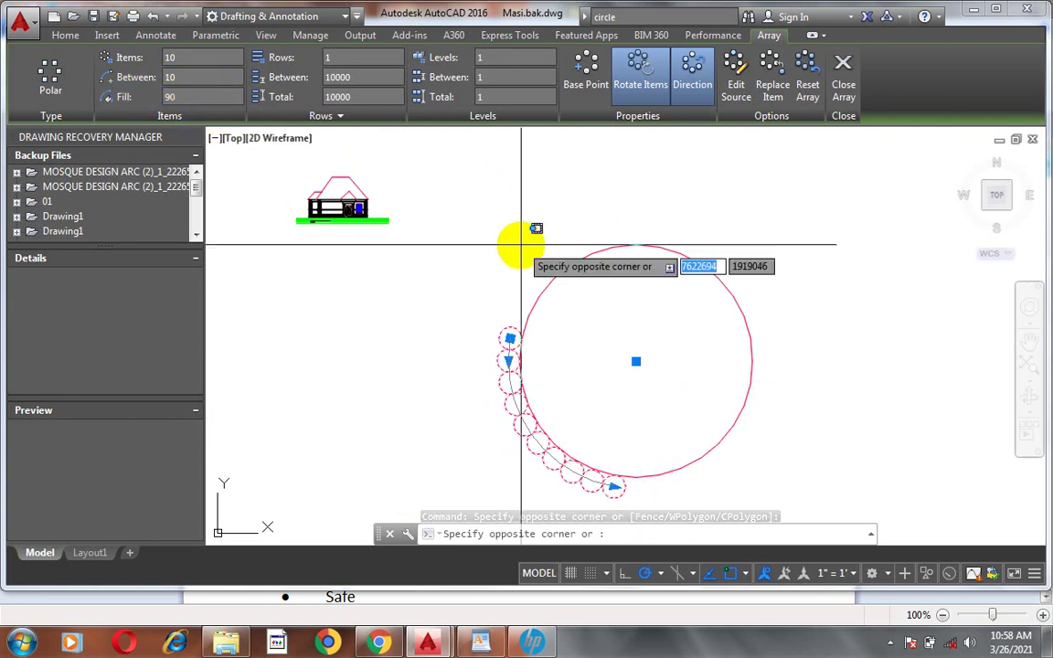
pyautogui.click(507, 291)
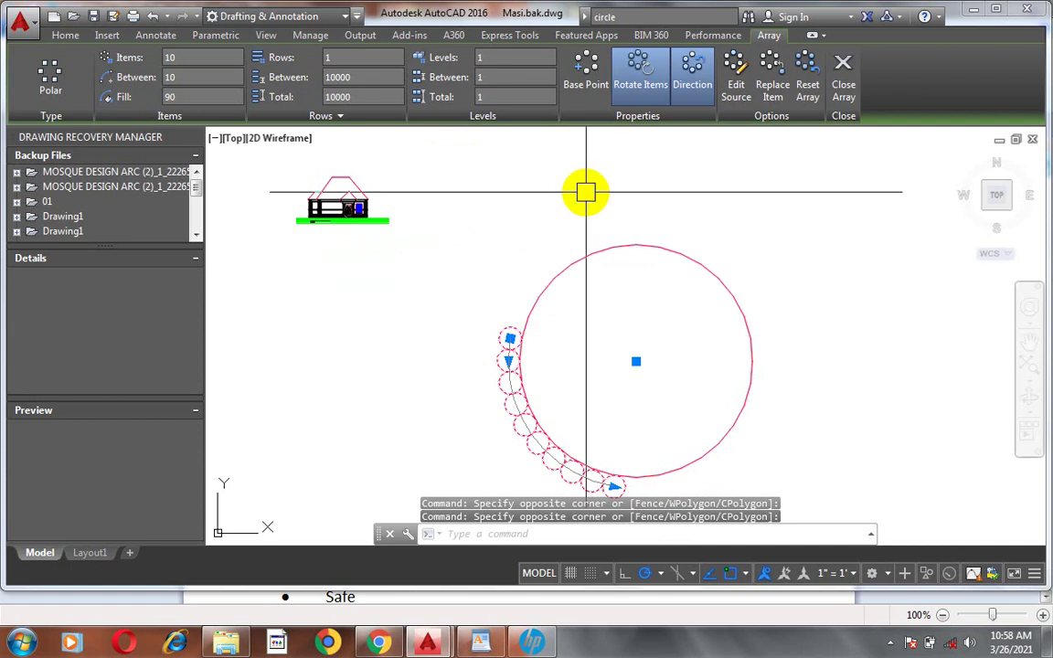
pyautogui.scroll(-5, 585, 192)
pyautogui.scroll(5, 583, 174)
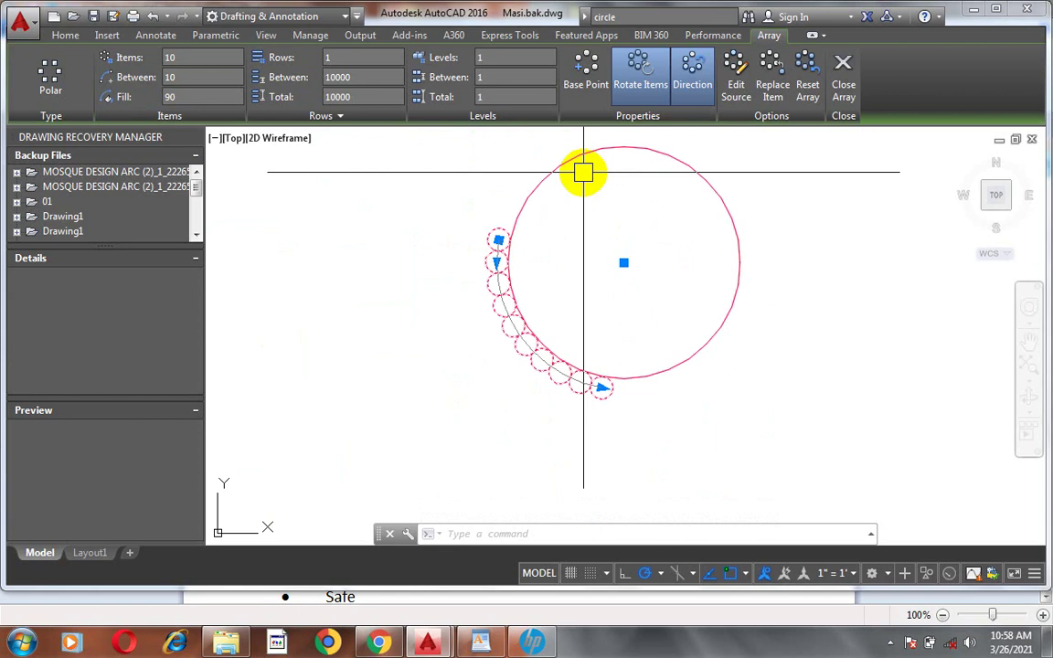
pyautogui.scroll(-2, 532, 307)
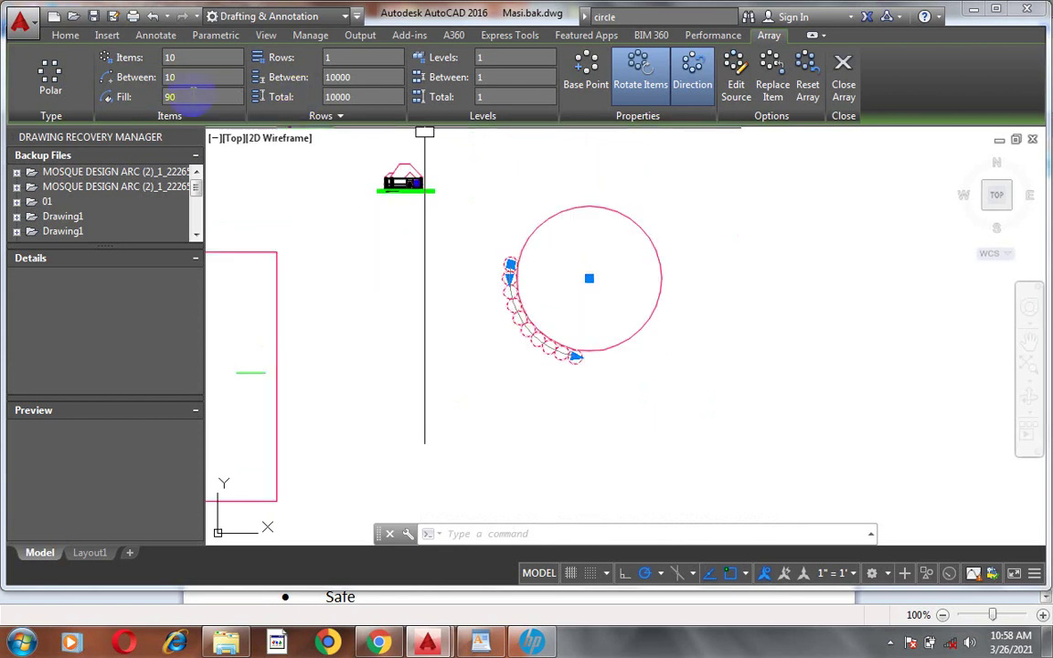
pyautogui.scroll(-4, 543, 275)
pyautogui.scroll(2, 548, 311)
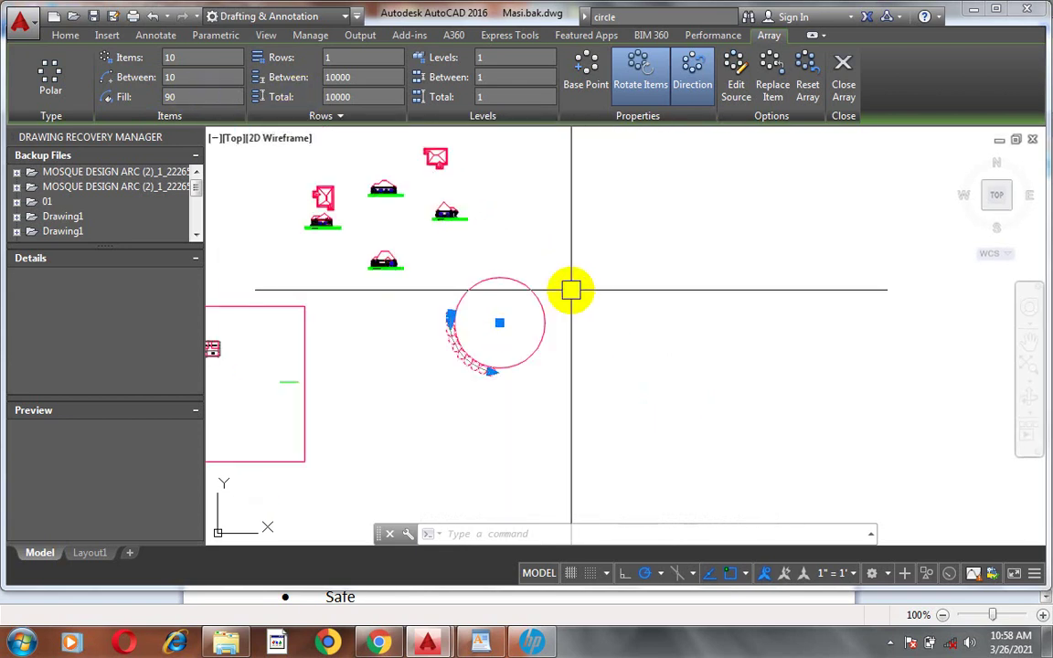
pyautogui.scroll(2, 572, 289)
pyautogui.scroll(2, 414, 383)
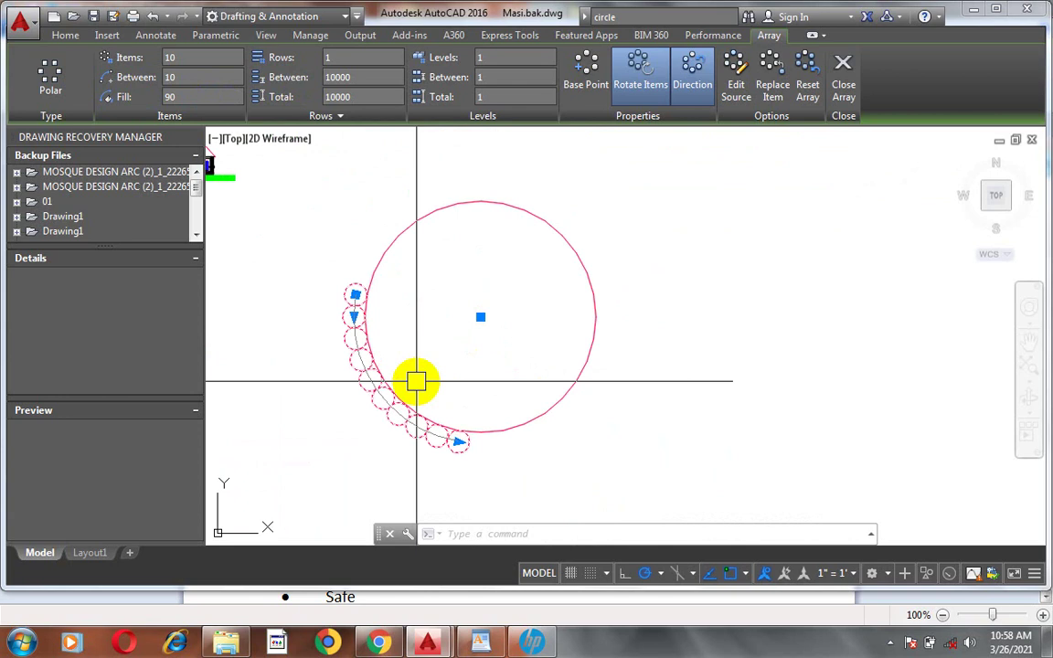
# Step: Toggle Rotate Items off and on, then reverse the array direction to arc over the top-left
pyautogui.click(648, 83)
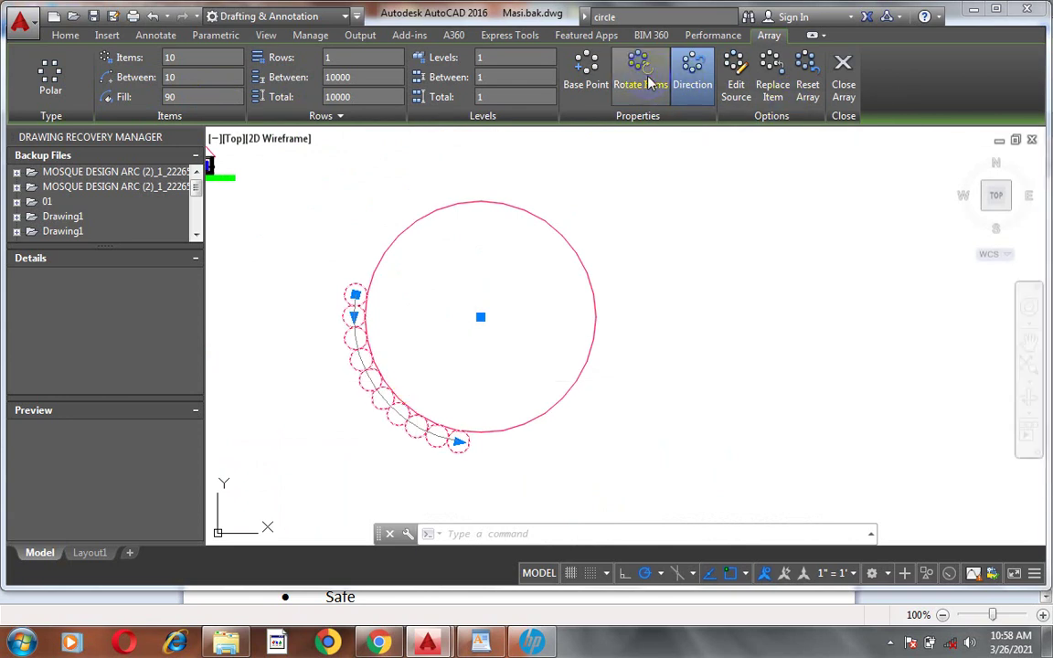
pyautogui.click(649, 83)
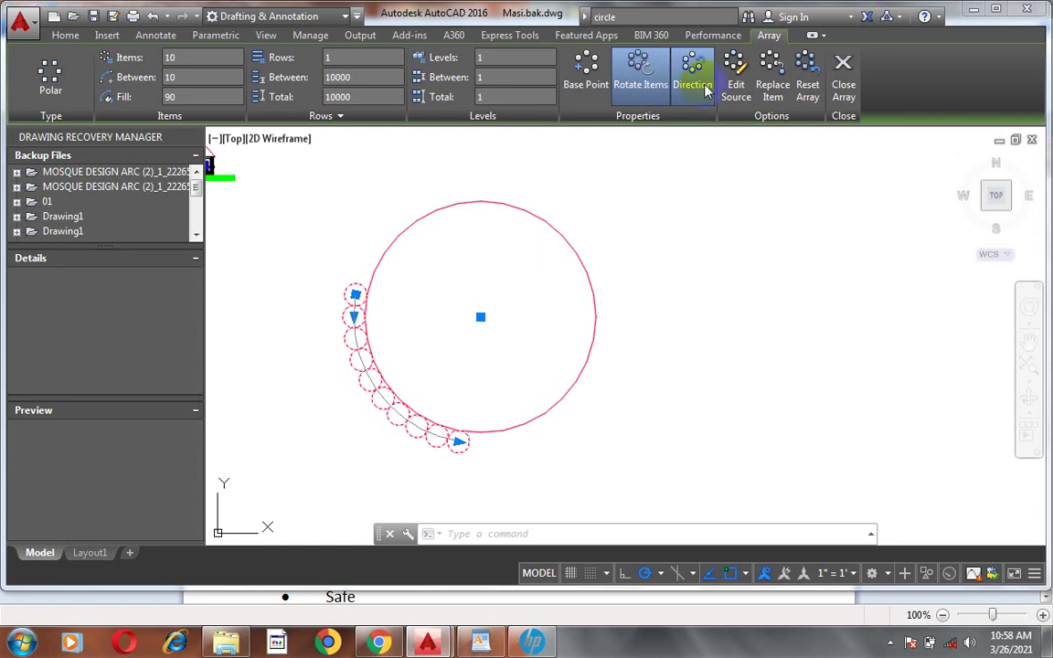
pyautogui.click(692, 82)
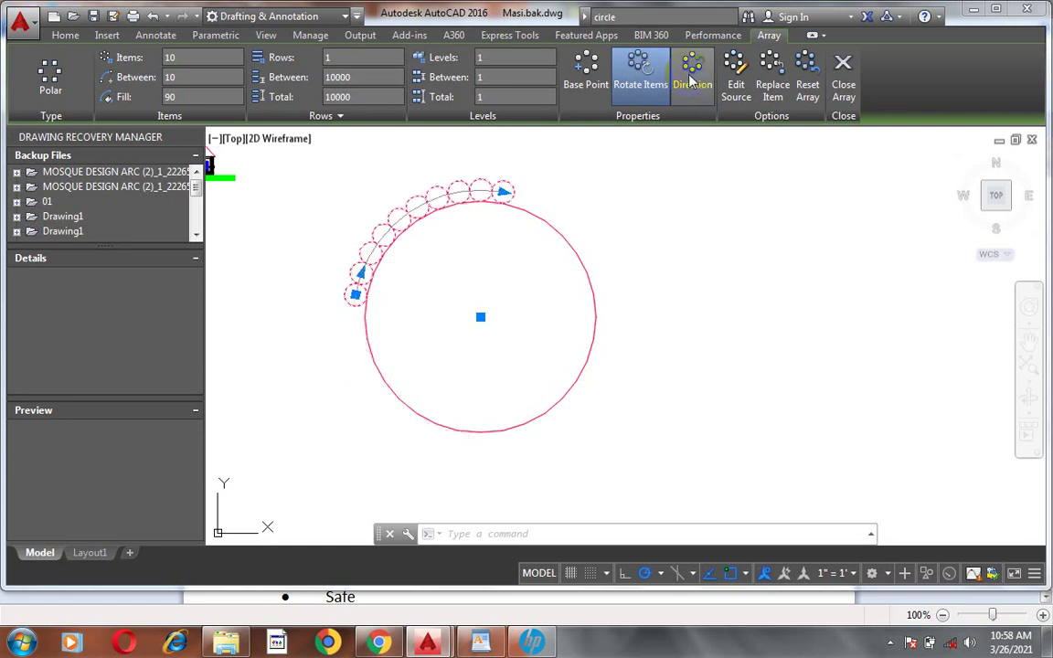
pyautogui.click(692, 83)
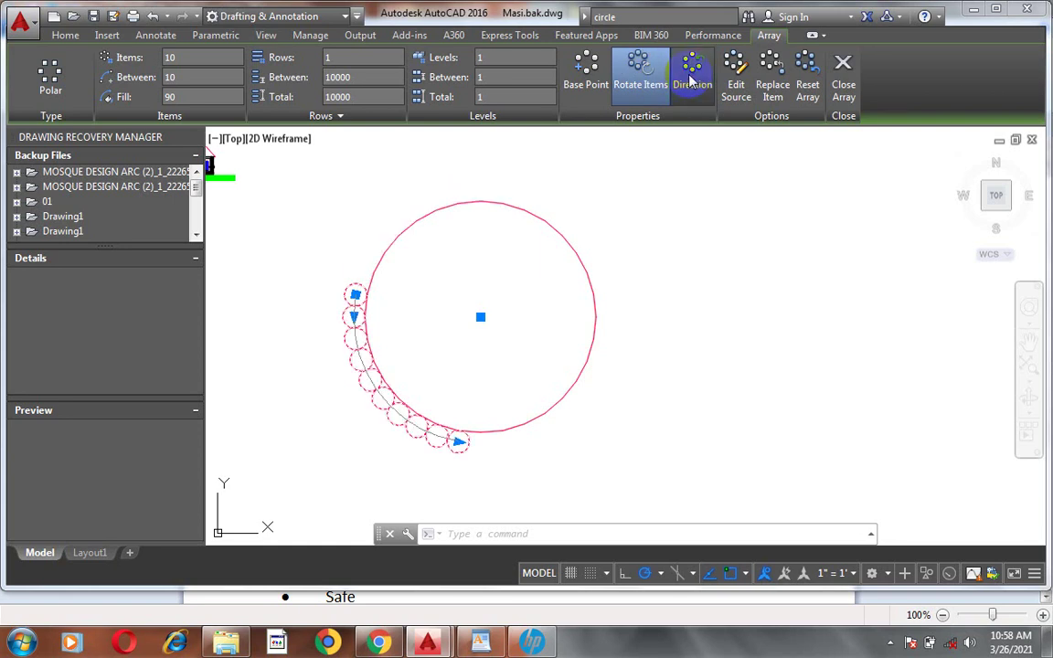
pyautogui.click(693, 82)
pyautogui.click(692, 82)
pyautogui.click(692, 82)
pyautogui.click(576, 73)
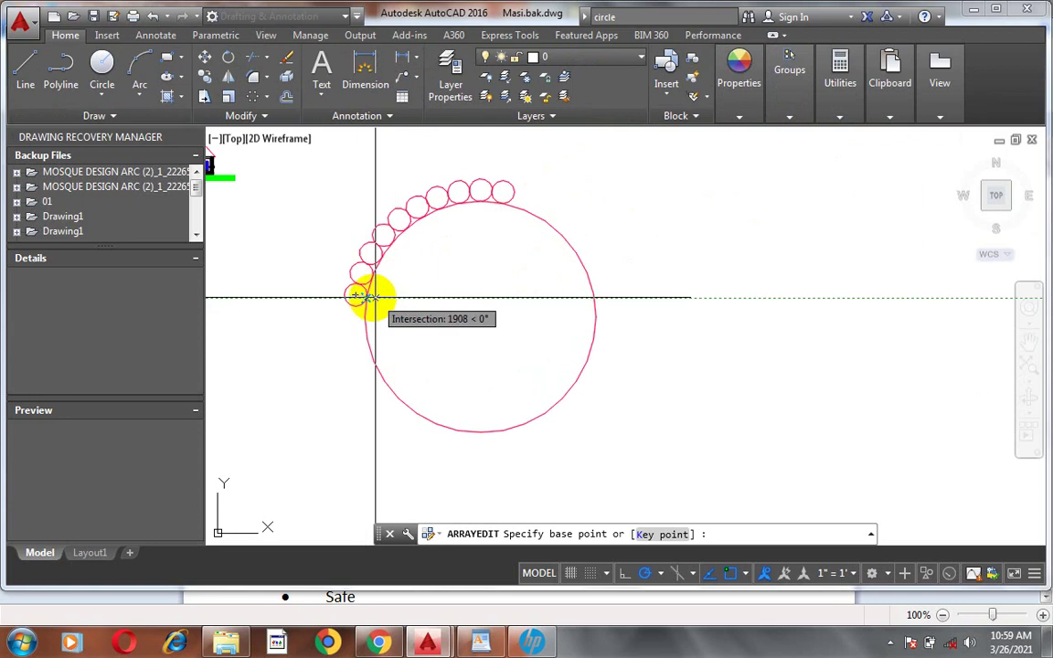
# Step: Cancel the base point change and exit array editing, then zoom to check the arc
pyautogui.press('Escape')
pyautogui.press('Escape')
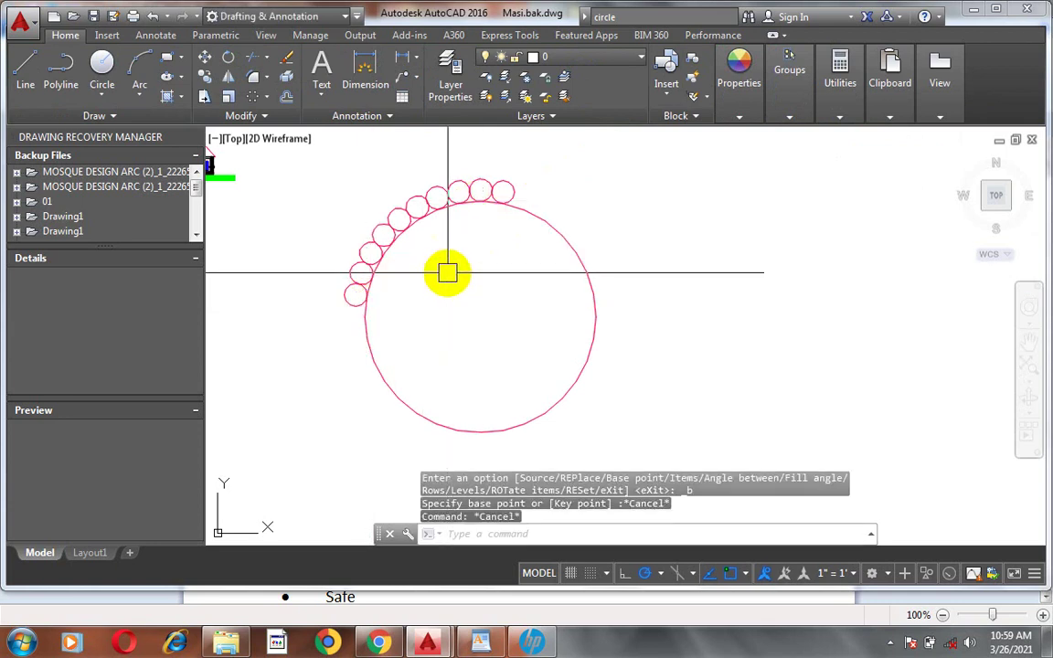
pyautogui.scroll(1, 416, 224)
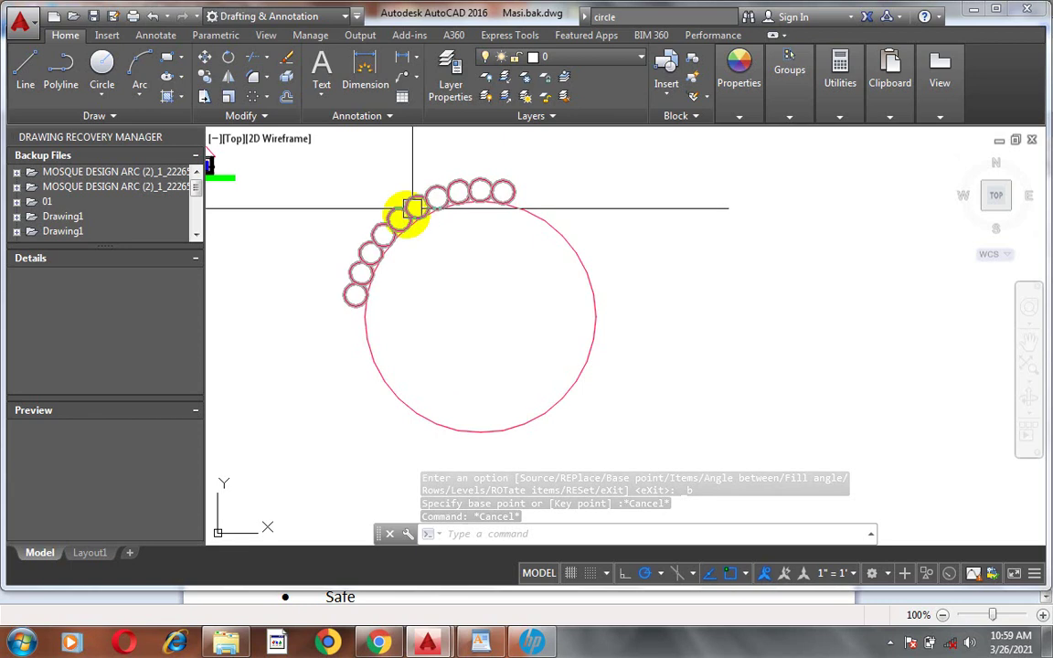
pyautogui.scroll(2, 398, 218)
pyautogui.scroll(2, 420, 265)
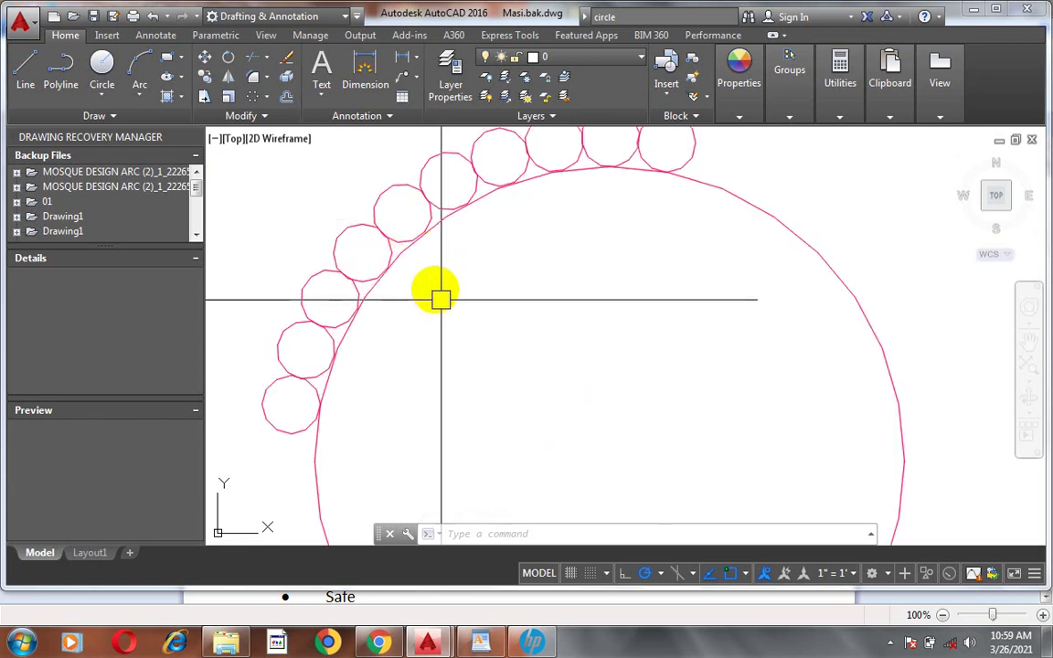
pyautogui.scroll(-2, 439, 270)
pyautogui.scroll(-2, 446, 265)
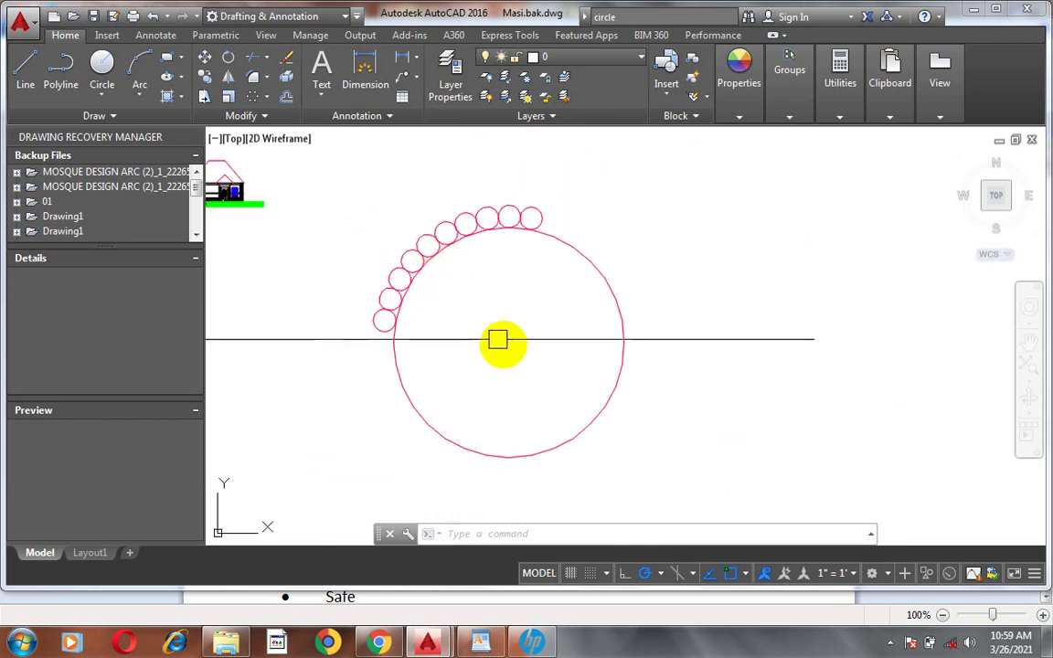
pyautogui.click(891, 643)
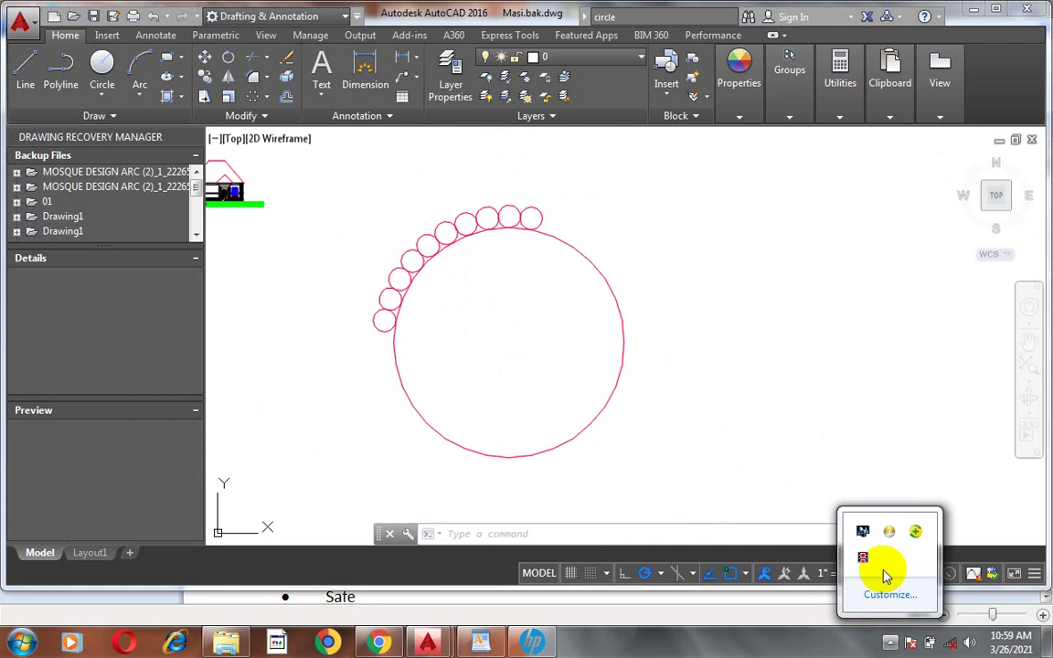
pyautogui.click(757, 448)
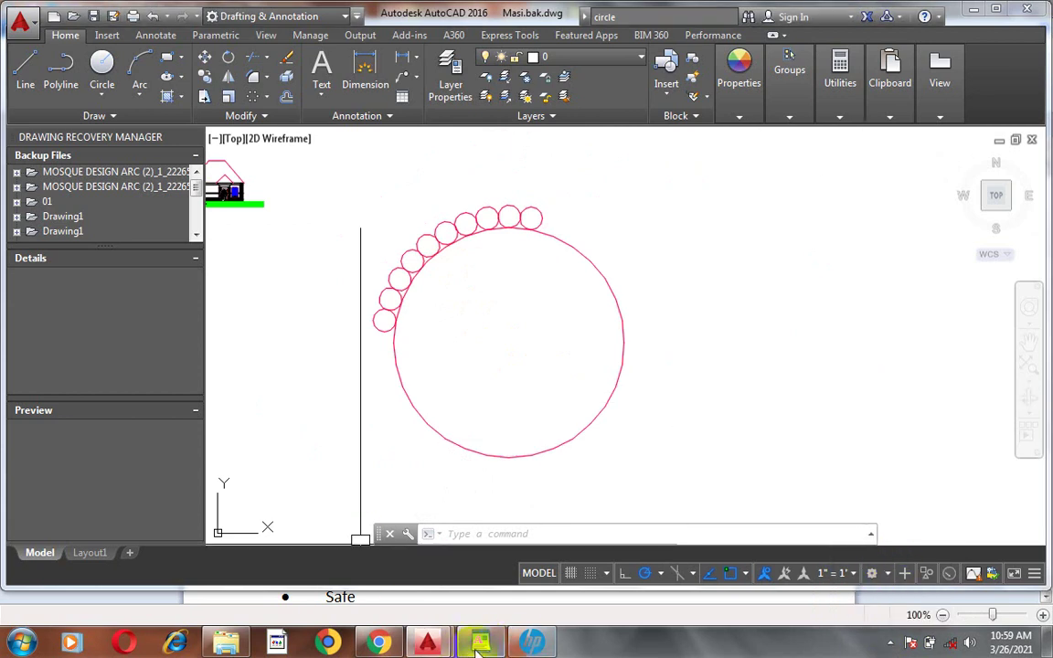
# Step: Bring the STRUCTURAL DETAILING WordPad document to the front
pyautogui.click(476, 645)
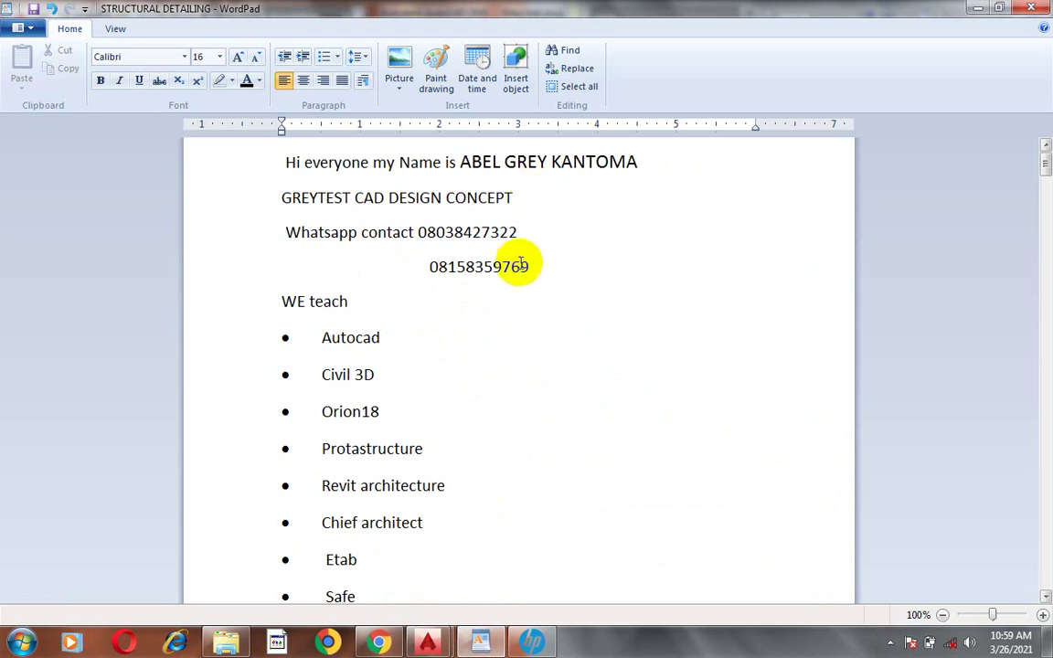